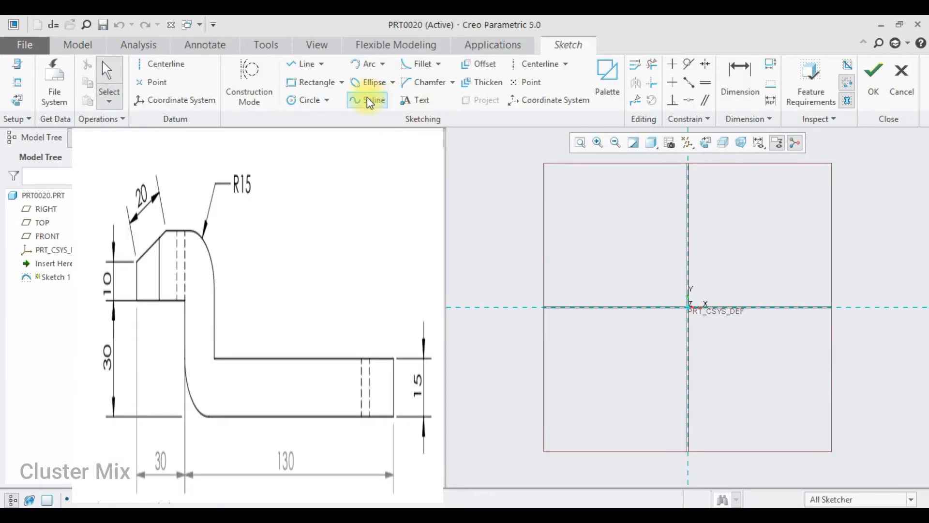
Sketch a corner rectangle about 238 wide, starting at the origin and extending toward negative X above the horizontal axis
left_click(319, 81)
left_click(686, 305)
left_click(555, 284)
middle_click(592, 287)
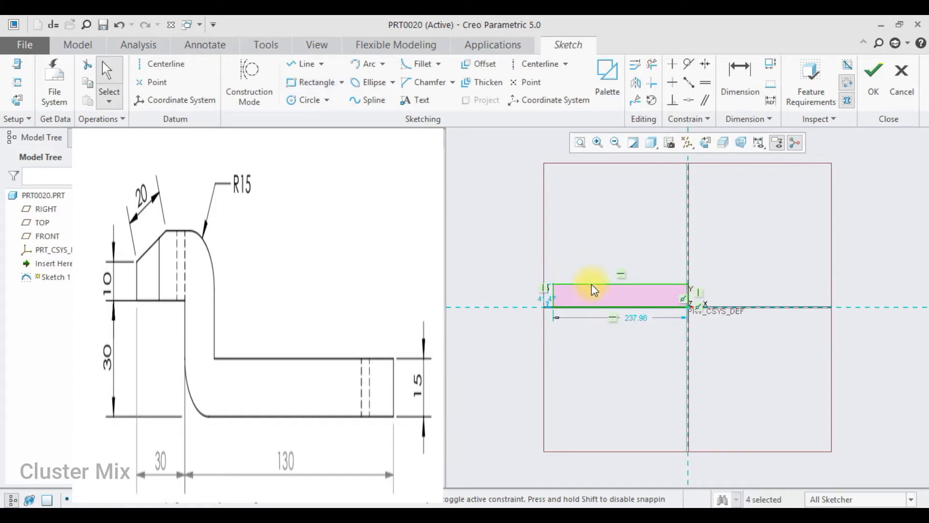
Set the rectangle's height to 15 and its width to 130
double_click(550, 300)
type("15")
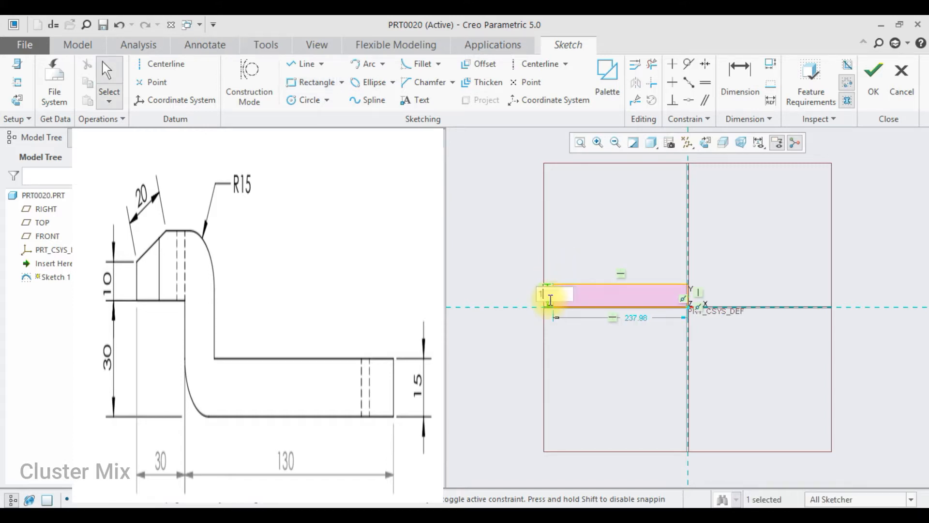
key("Return")
double_click(629, 317)
type("130")
key("Return")
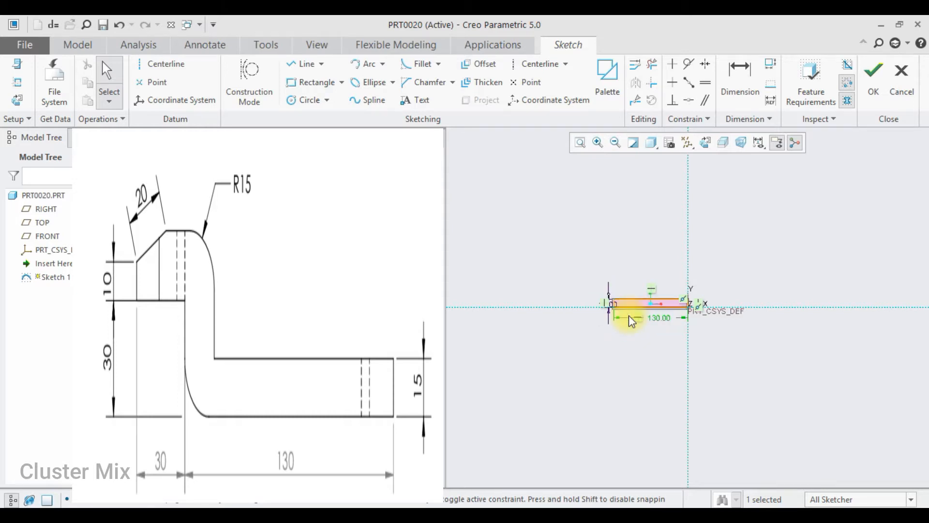
left_click(580, 143)
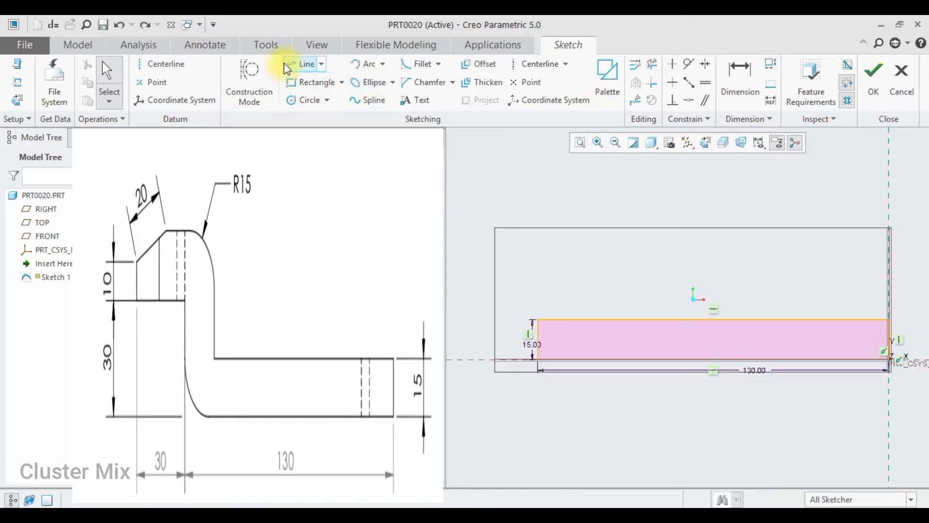
Sketch a stepped line chain from the rectangle's upper-left corner up, left, up, about 40 to the right, and down to its top edge
left_click(305, 63)
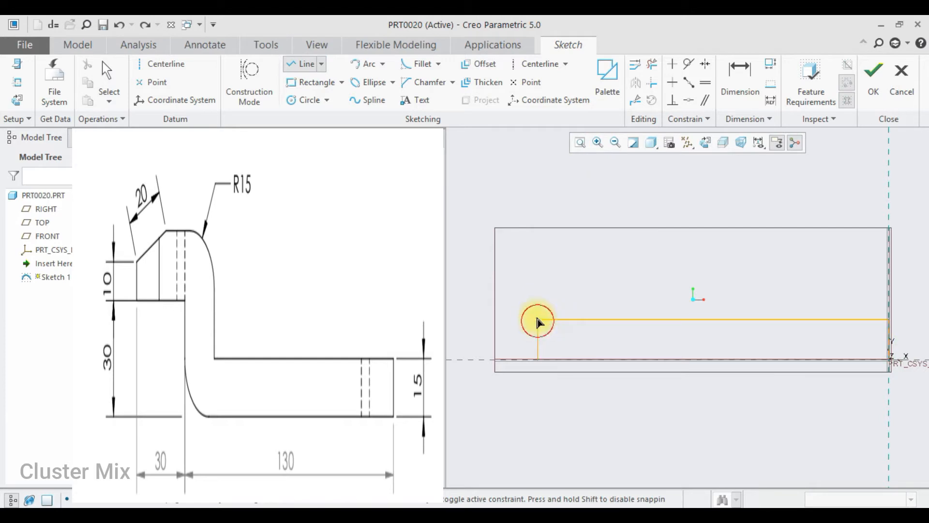
left_click(538, 290)
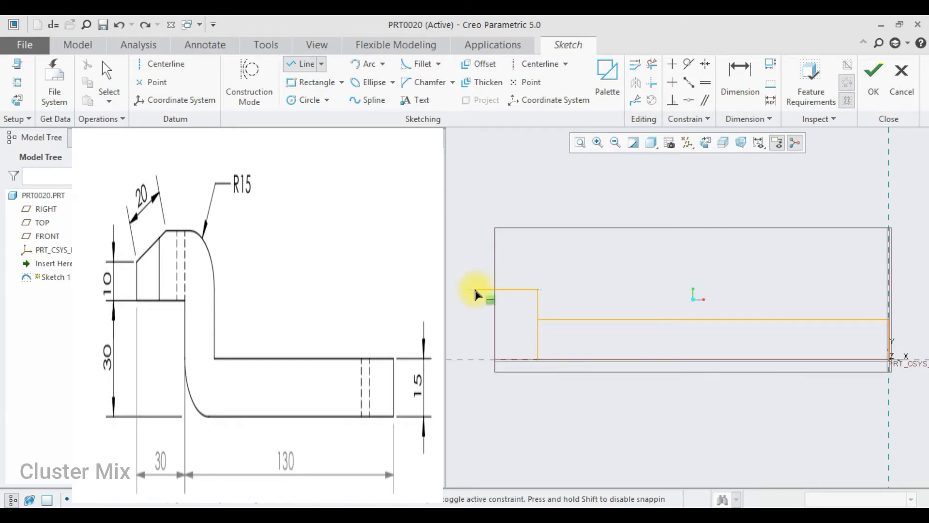
left_click(475, 248)
left_click(585, 262)
left_click(586, 320)
middle_click(585, 262)
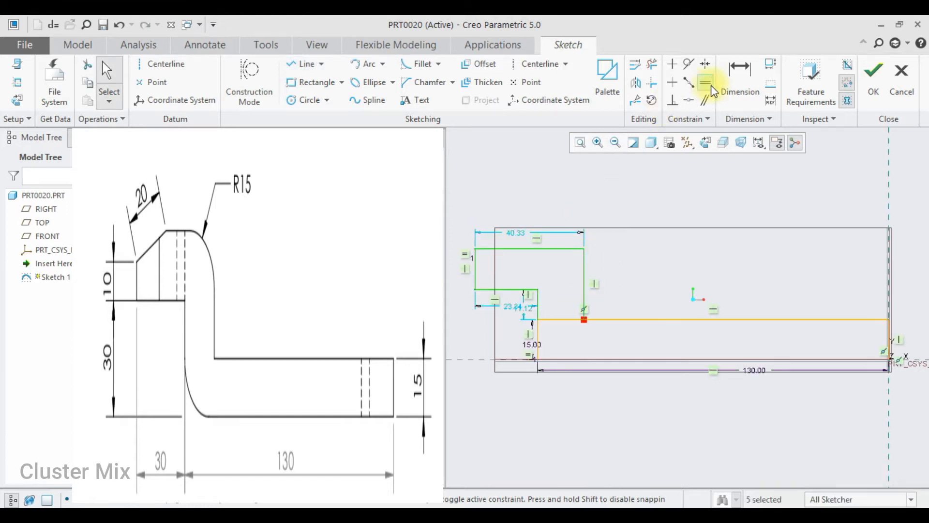
Trim away the segment of the rectangle's top edge that lies between the two vertical lines of the stem
left_click(652, 63)
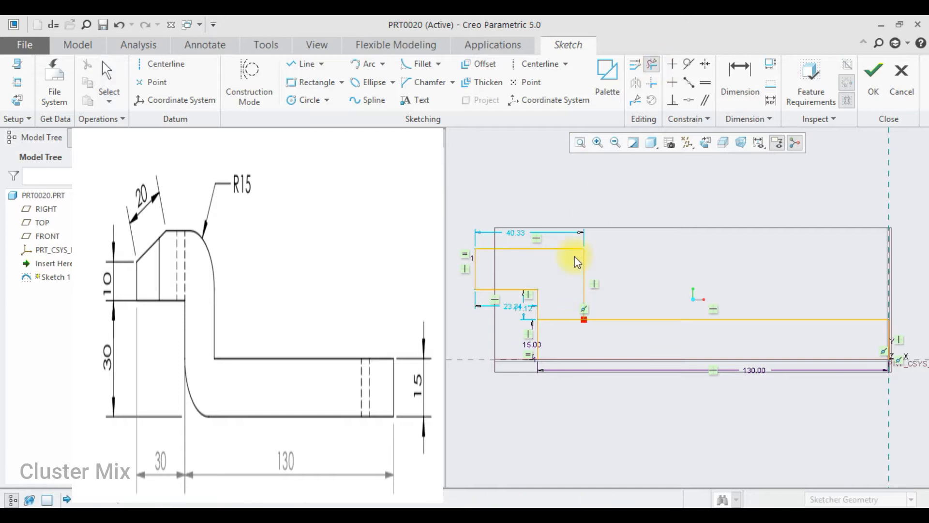
left_click(558, 318)
middle_click(657, 249)
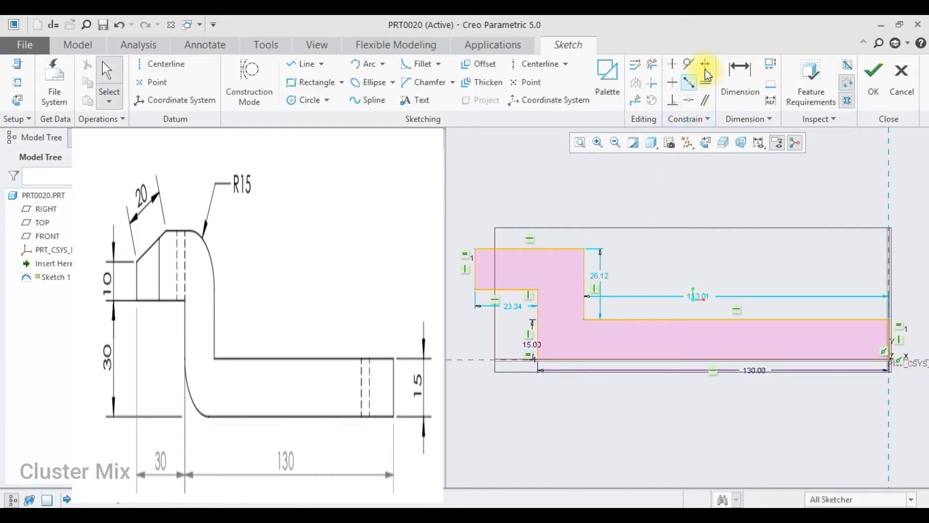
Dimension the vertical stem's width as 15 and set its height above the base's upper edge to 33
left_click(737, 79)
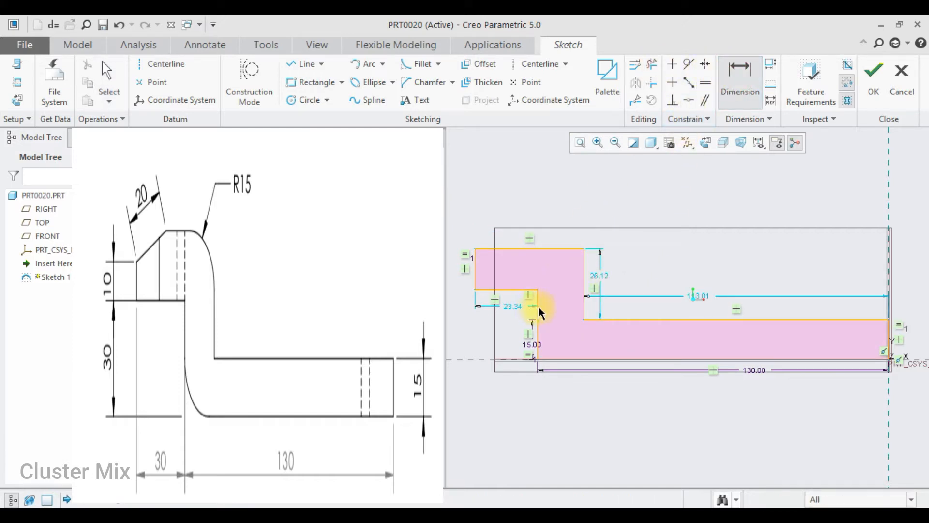
left_click(583, 306)
middle_click(566, 308)
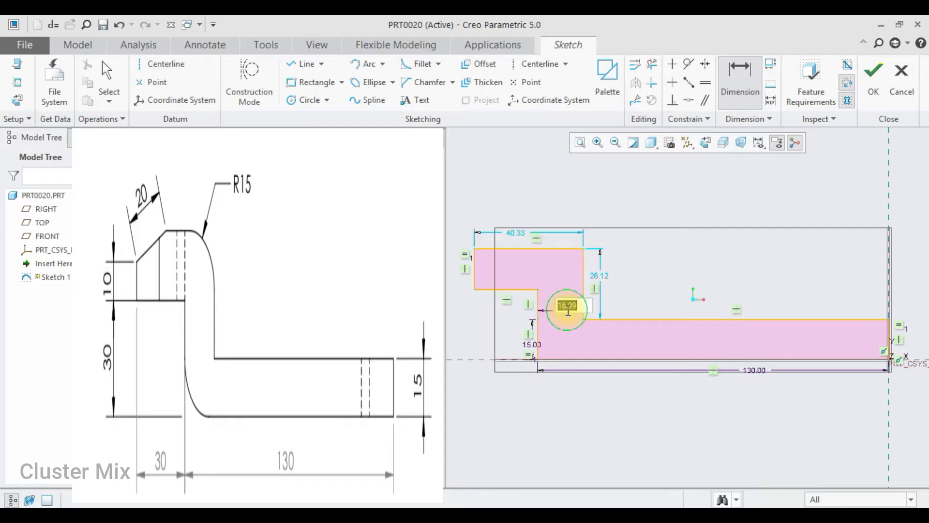
key("Return")
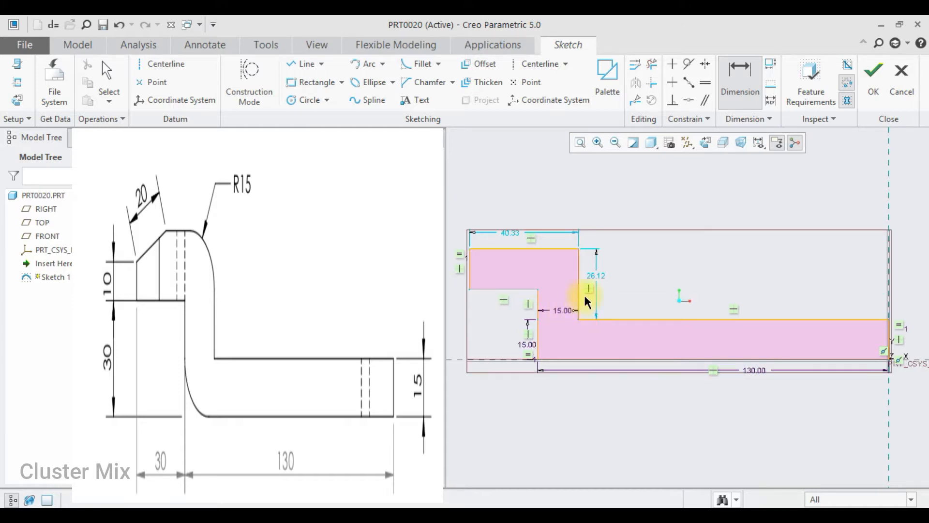
double_click(591, 275)
type("33")
key("Return")
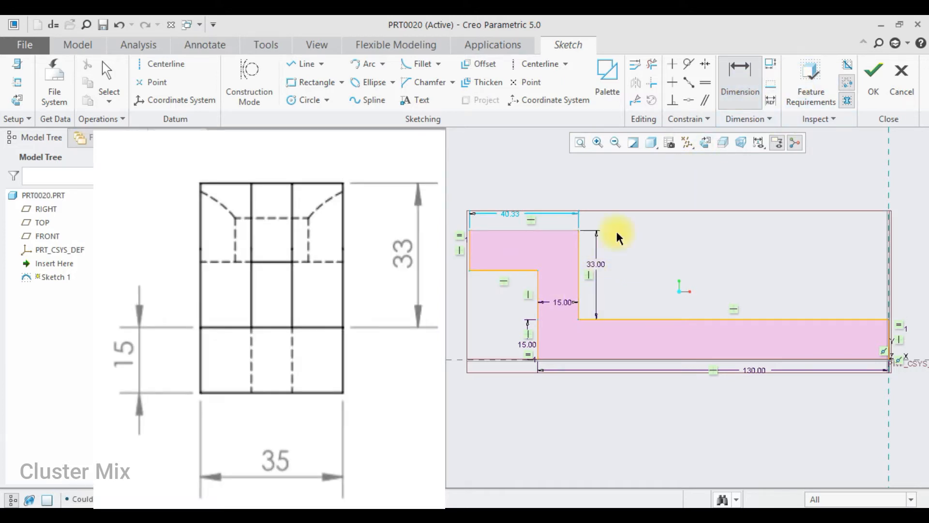
Dimension the overhang's underside at 30 above the bottom edge, deleting the conflicting Equal lengths constraint
left_click(524, 269)
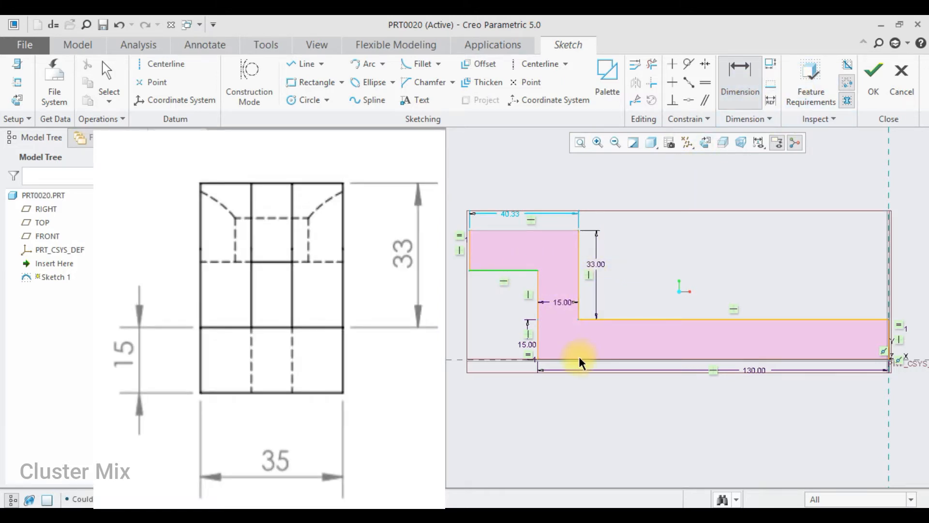
middle_click(478, 328)
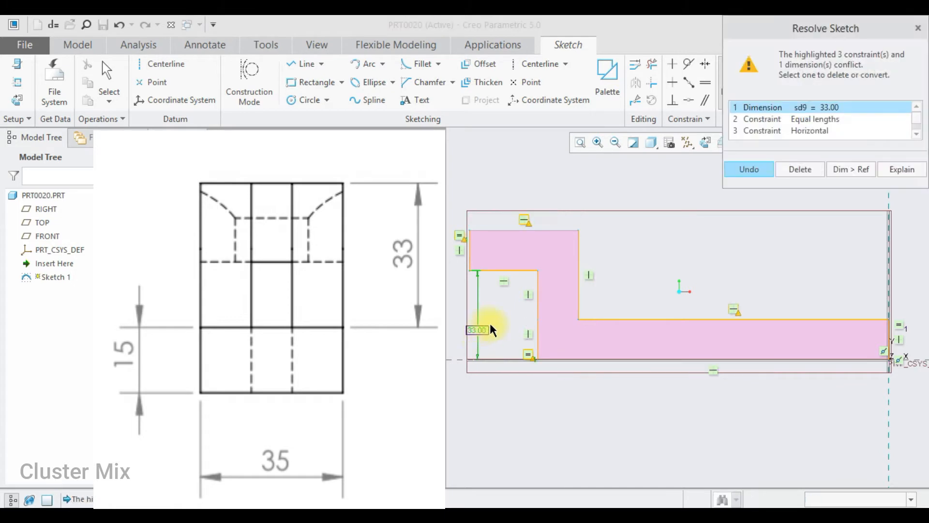
left_click(794, 119)
left_click(801, 169)
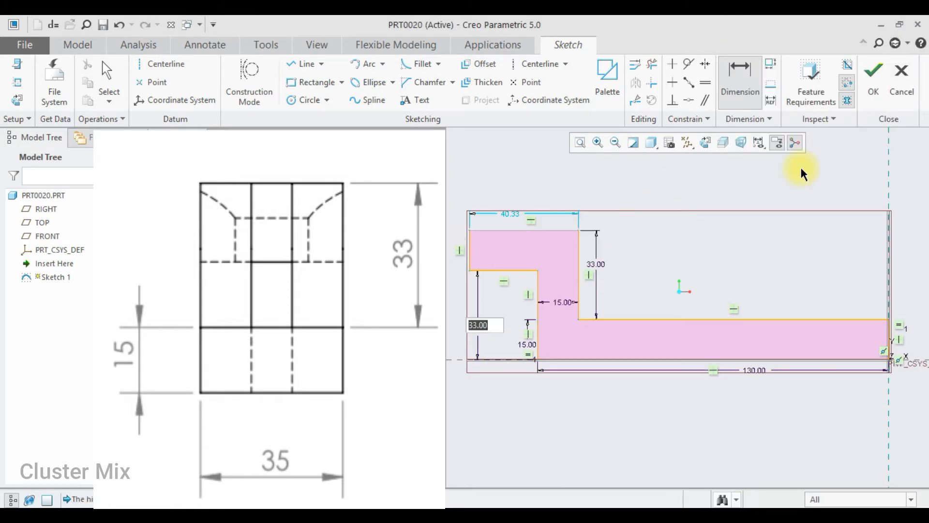
type("30")
key("Return")
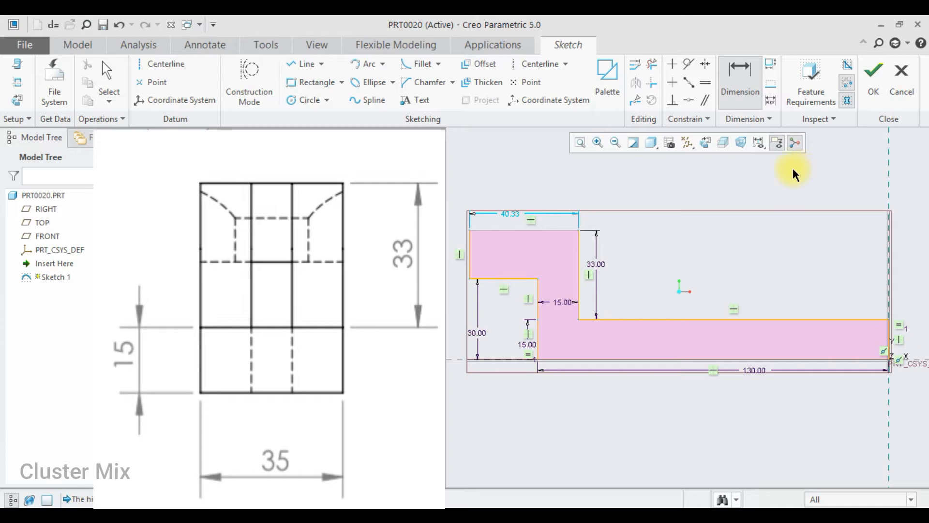
Dimension the length of the overhang's underside as 15
left_click(495, 306)
middle_click(497, 297)
type("15")
key("Return")
scroll(512, 279, "down", 2)
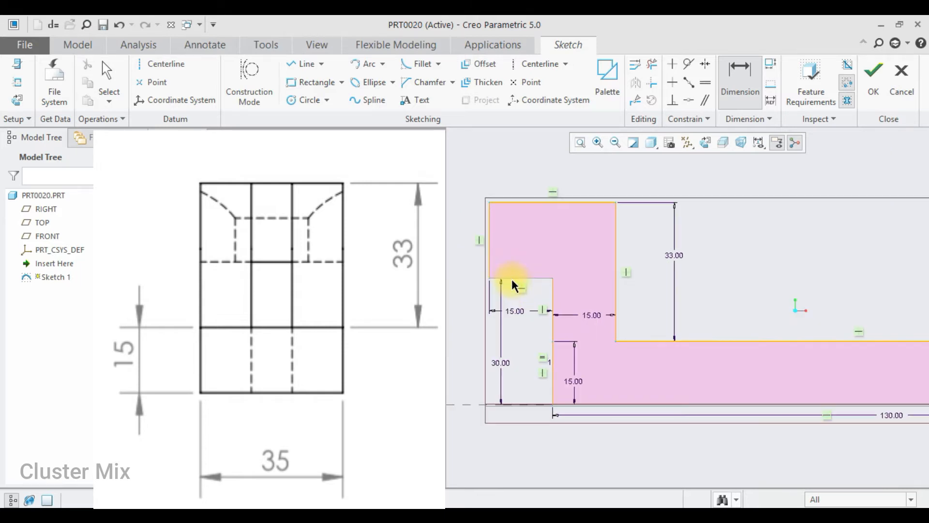
left_click(853, 487)
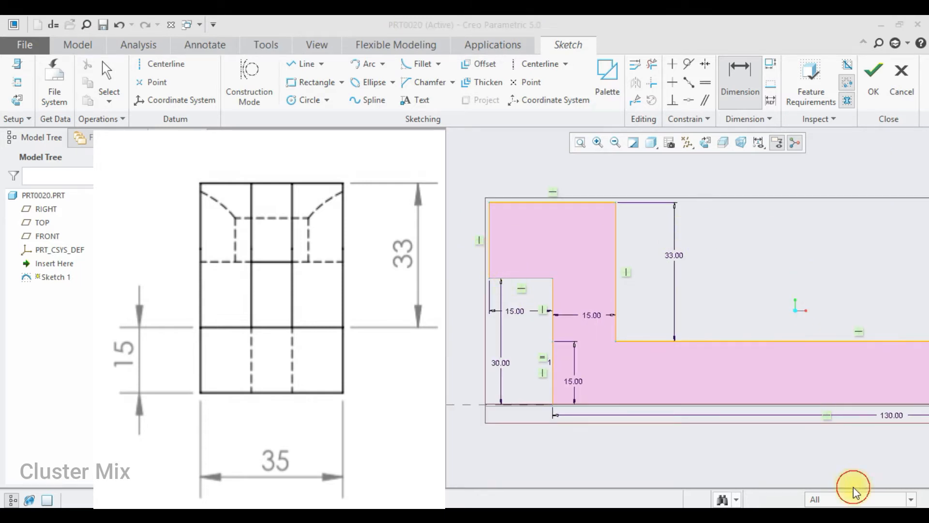
left_click(594, 202)
middle_click(595, 179)
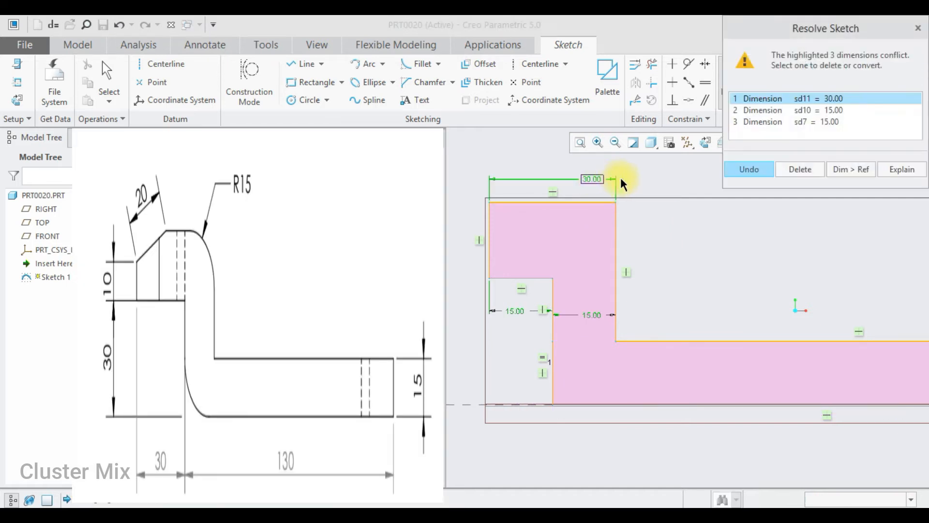
left_click(918, 27)
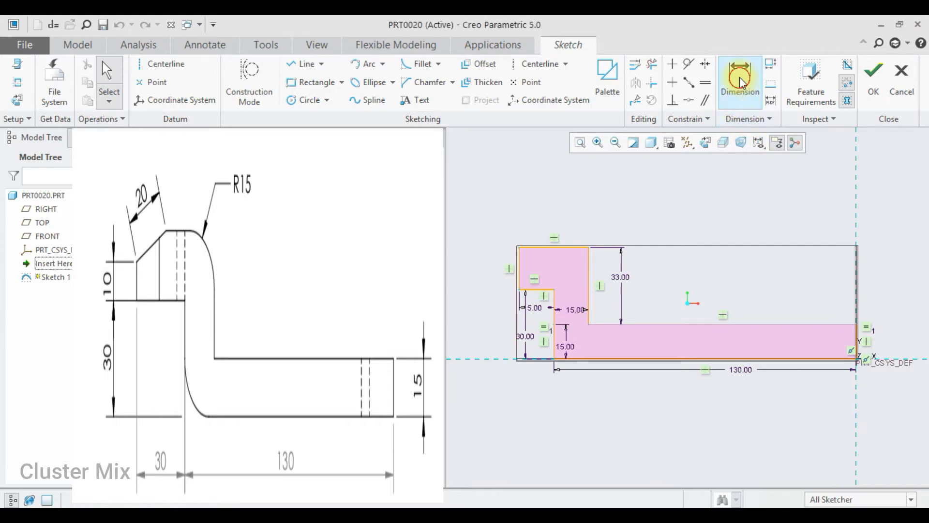
Dimension the overhang's left edge as 15, deleting the conflicting Equal lengths constraint, and finish the sketch
left_click(739, 78)
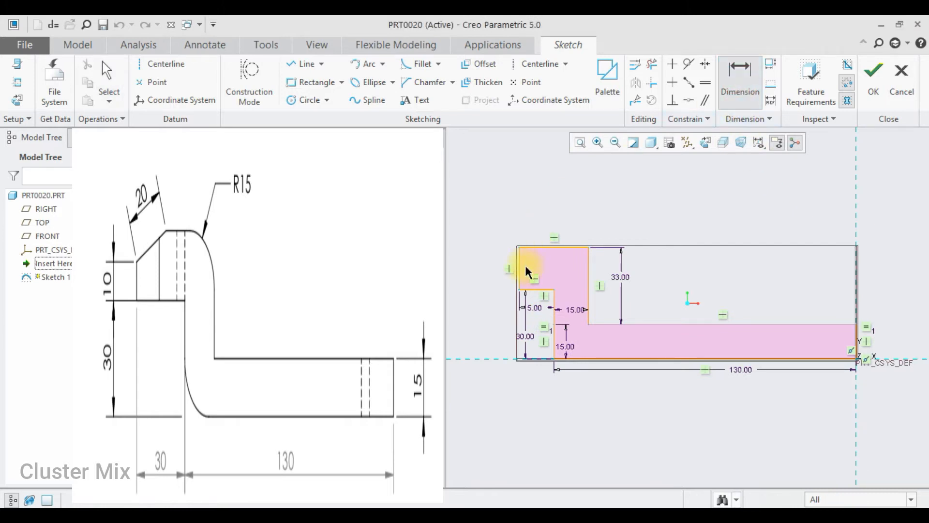
middle_click(497, 270)
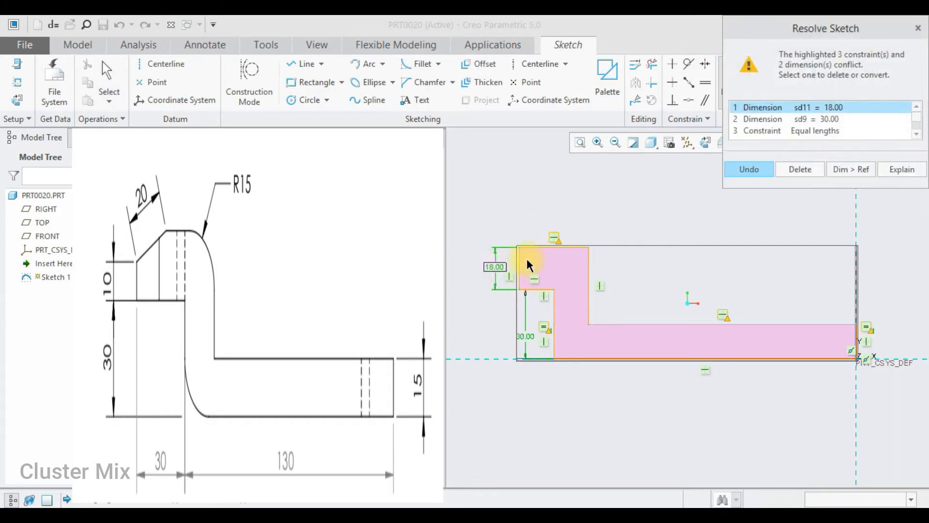
left_click(801, 131)
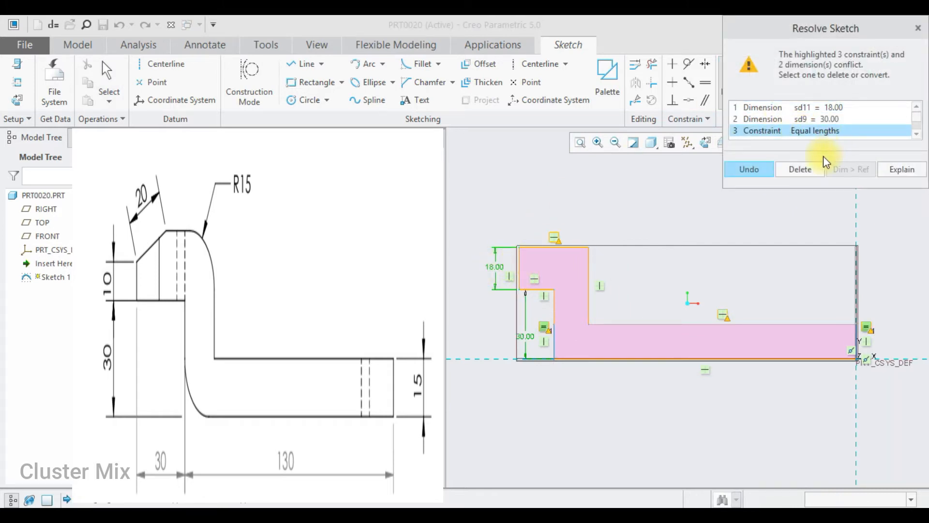
left_click(800, 168)
type("1")
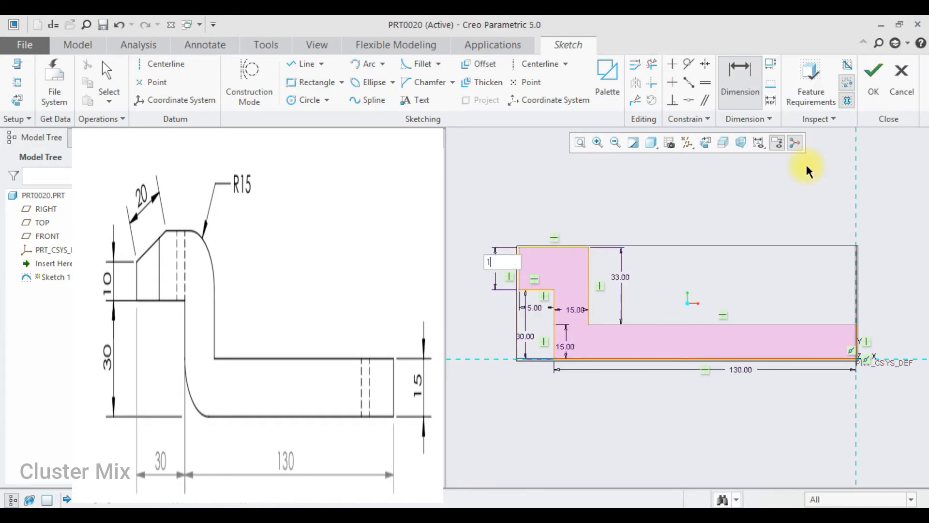
type("5")
key("Return")
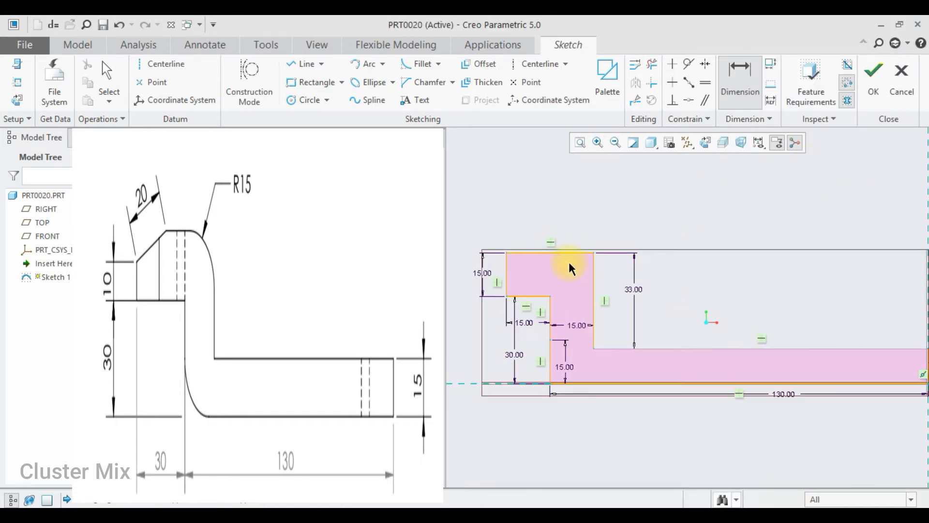
left_click(873, 78)
Extrude the profile 35 symmetrically about the sketch plane and display the model in Shading With Edges
left_click(366, 77)
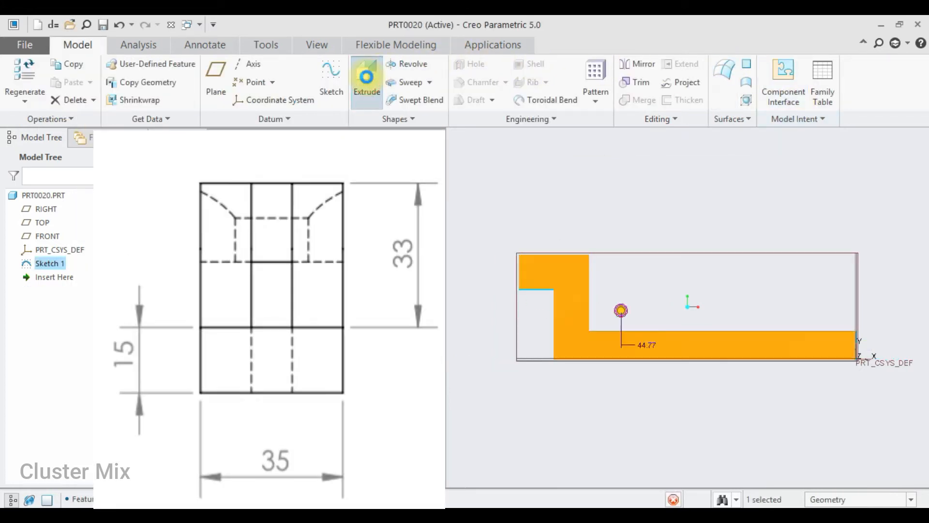
middle_click_drag(619, 215, 608, 239)
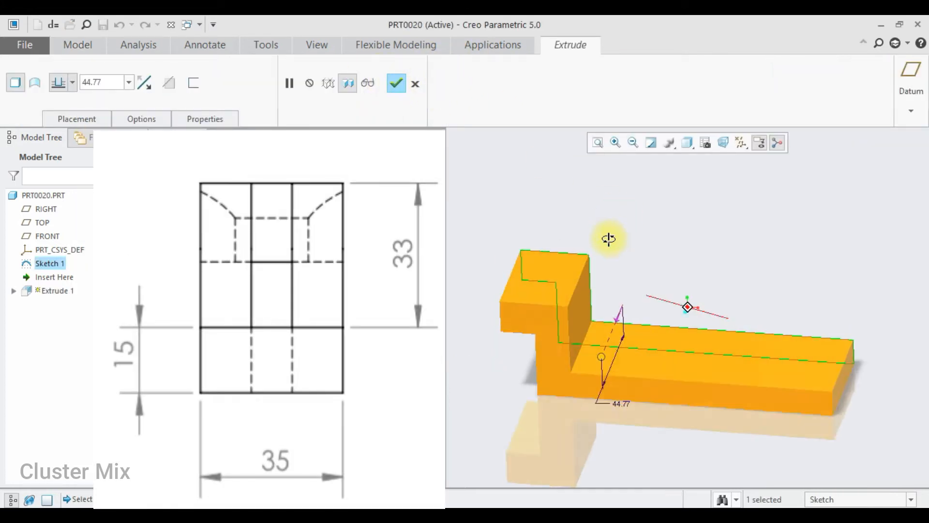
scroll(608, 239, "up", 1)
double_click(109, 81)
type("35")
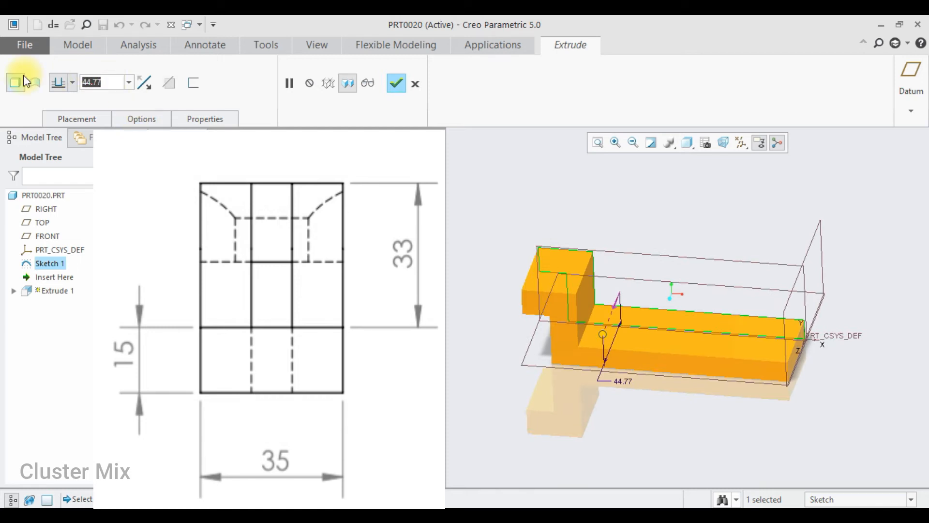
key("Return")
left_click(71, 83)
left_click(59, 125)
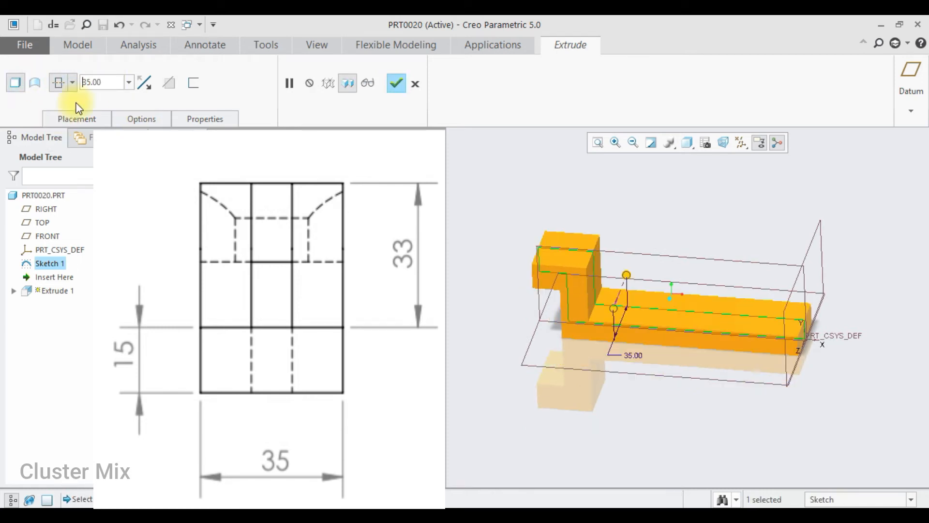
left_click(397, 83)
left_click(689, 144)
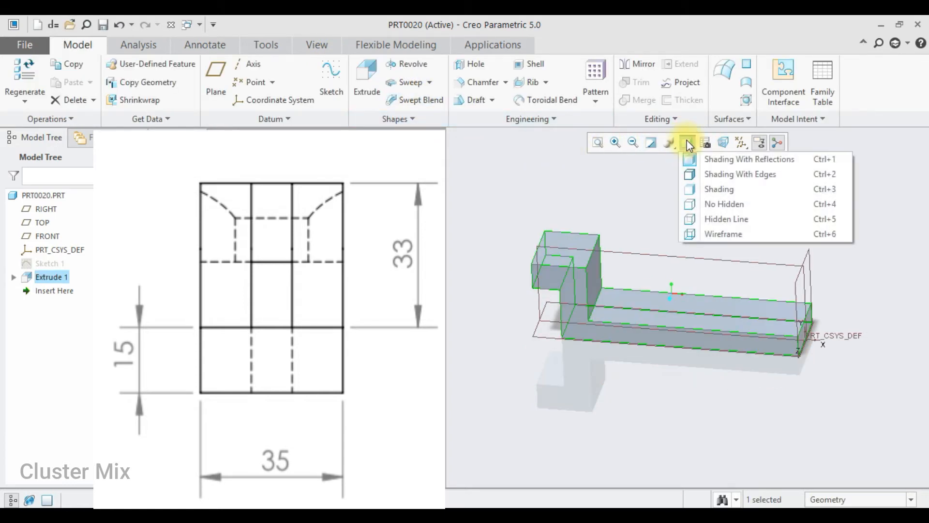
left_click(705, 174)
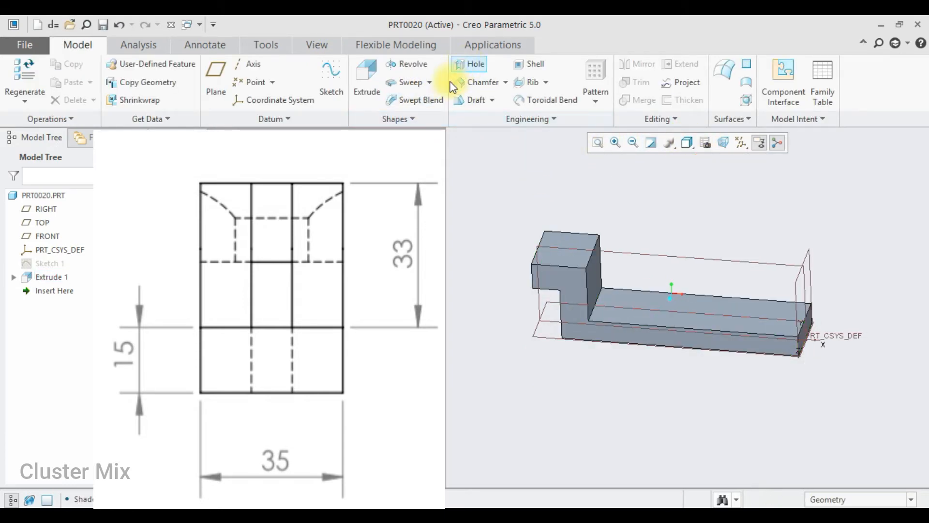
Round the overhang's upper outer edge and the neck's lower outer edge with a radius of 15
left_click(520, 117)
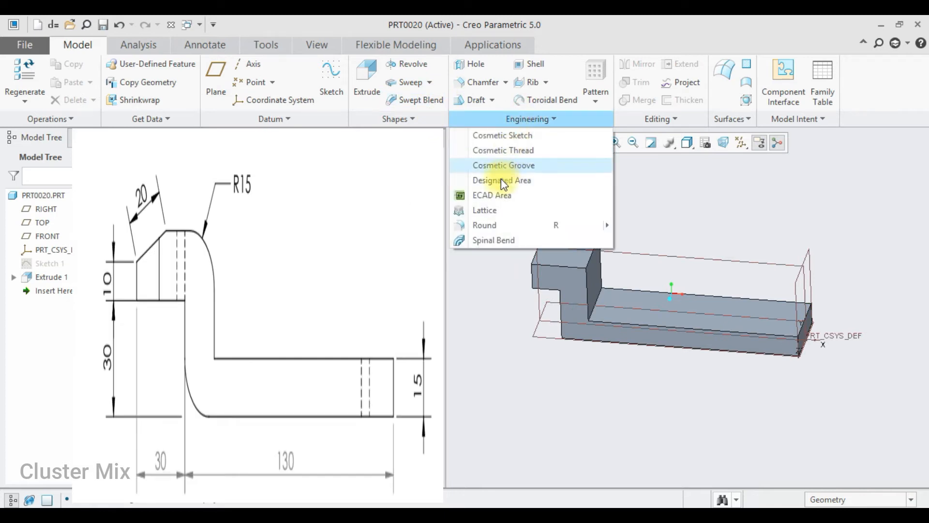
left_click(485, 229)
left_click(591, 252)
middle_click_drag(570, 282, 580, 324)
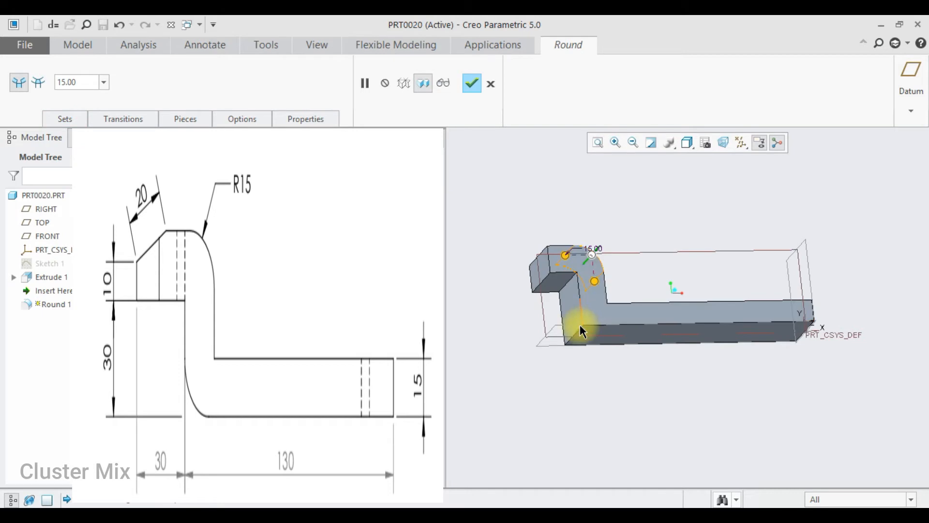
left_click(577, 330)
middle_click_drag(617, 247, 571, 295)
double_click(80, 83)
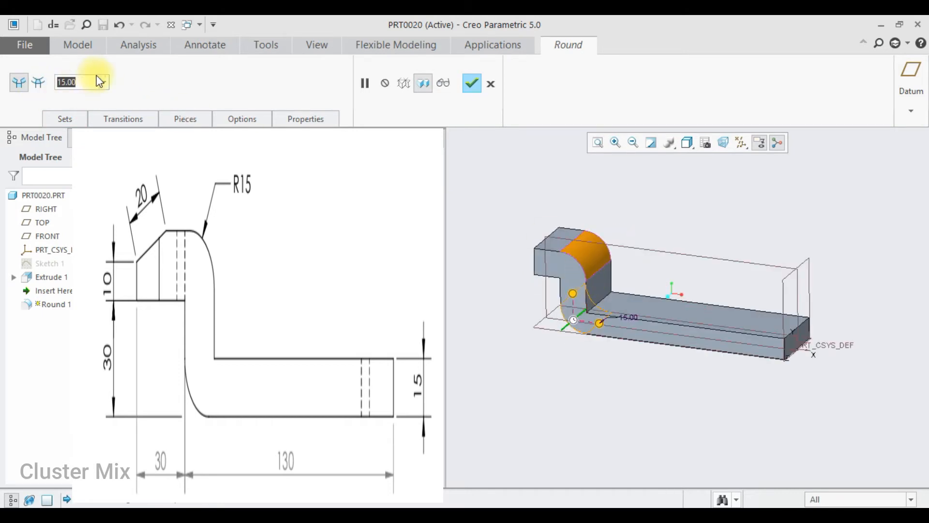
left_click(472, 83)
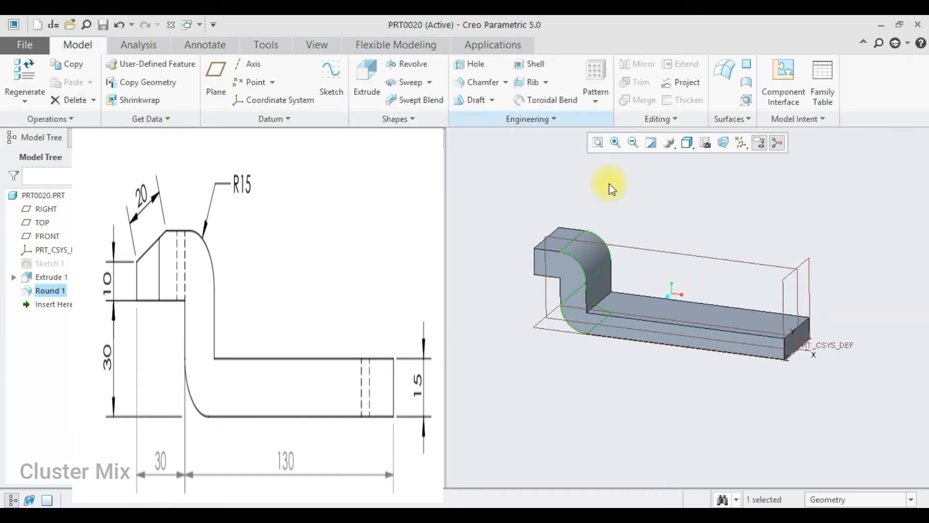
left_click(620, 180)
Display the model in Shading without edges and start a sketch on the flat top face of the overhang
left_click(687, 142)
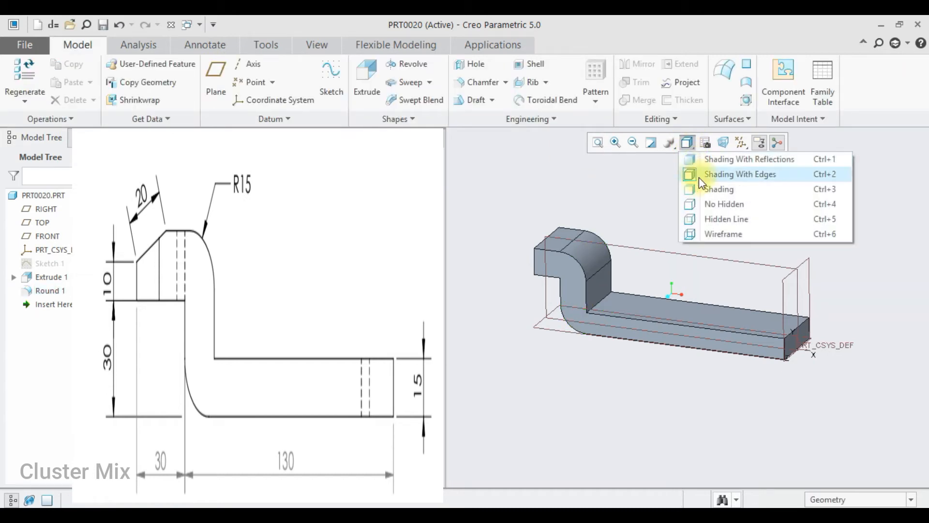
left_click(703, 189)
mouse_move(661, 227)
middle_mouse_down()
mouse_move(670, 213)
mouse_move(670, 232)
mouse_move(633, 253)
mouse_move(606, 253)
mouse_move(622, 255)
middle_mouse_up()
mouse_move(851, 356)
middle_mouse_down()
mouse_move(779, 357)
mouse_move(808, 413)
mouse_move(777, 392)
middle_mouse_up()
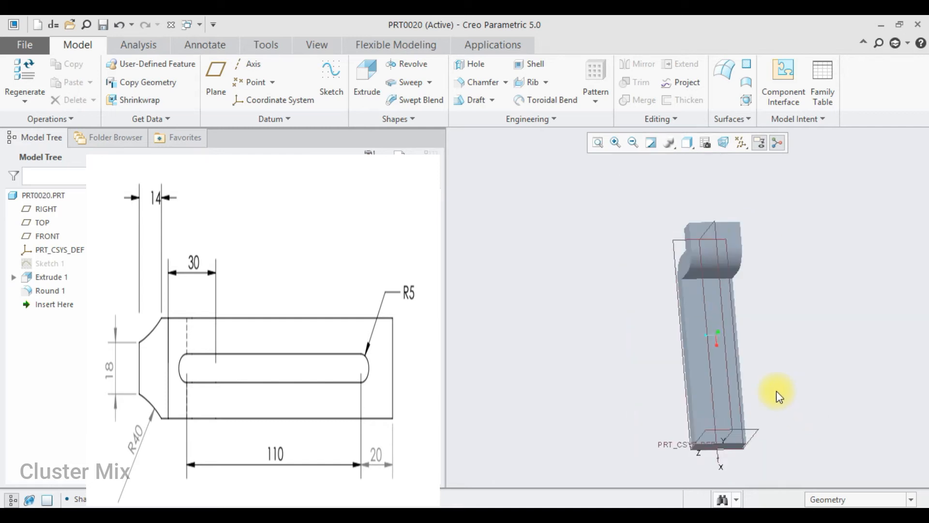
scroll(751, 271, "up", 3)
mouse_move(761, 293)
middle_mouse_down()
mouse_move(761, 303)
mouse_move(749, 301)
middle_mouse_up()
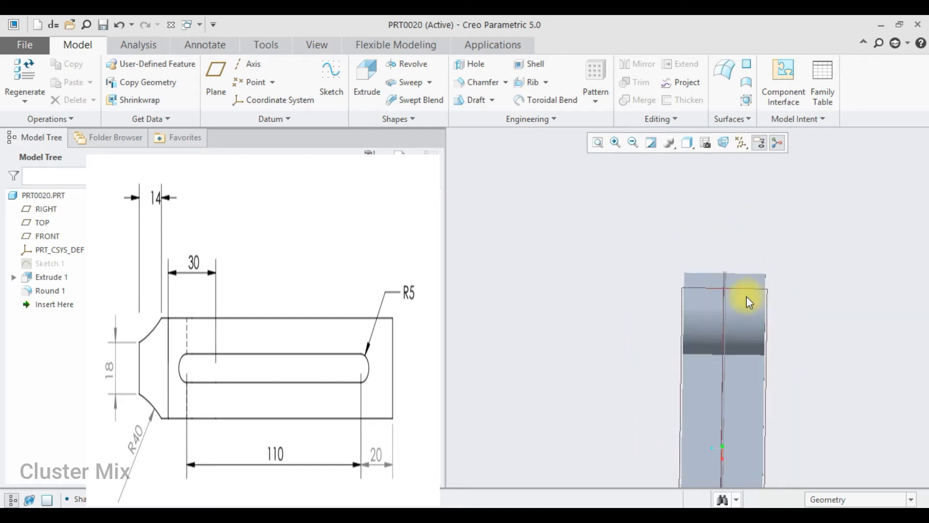
left_click(735, 287)
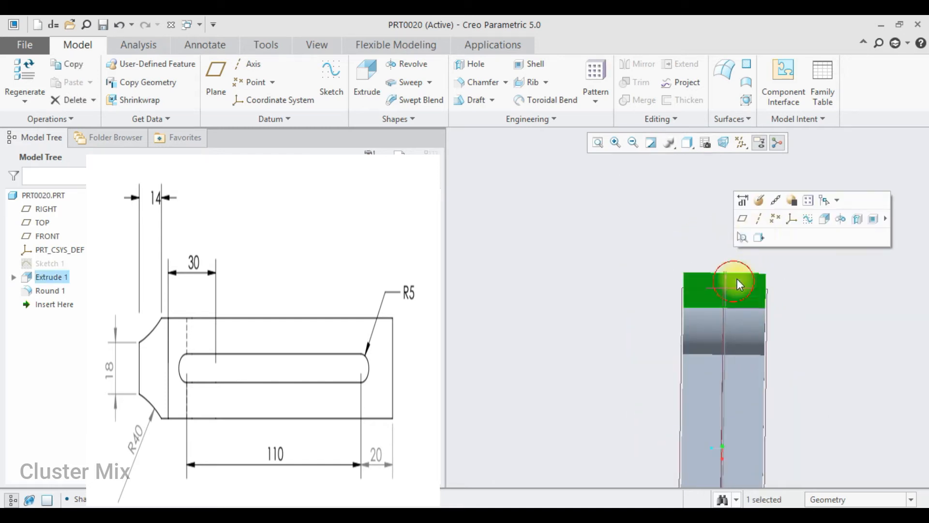
left_click(813, 216)
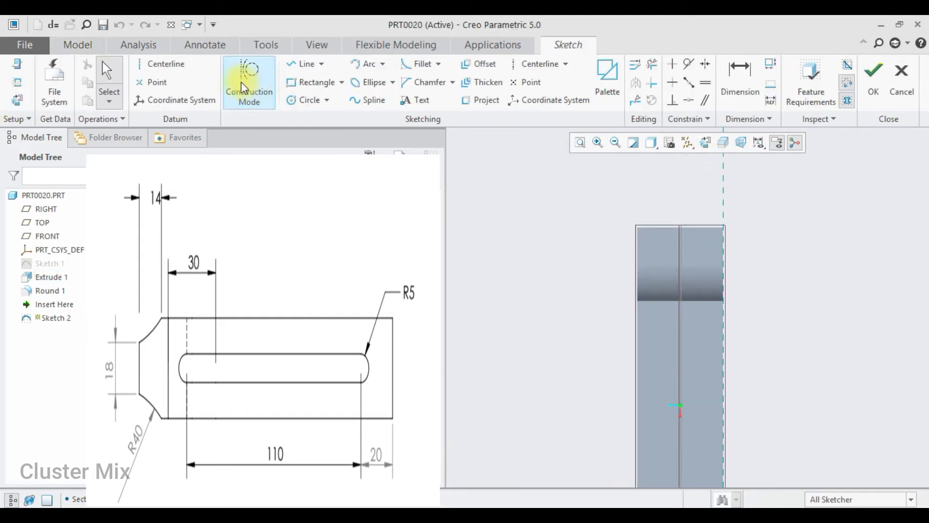
Add the overhang's end edge, its opposite side edge and the round's end vertex as sketch references
left_click(15, 90)
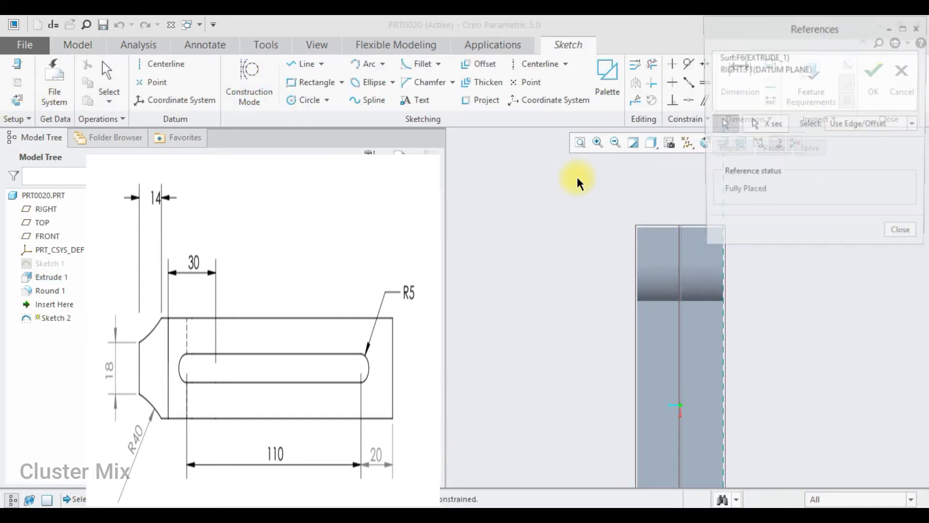
left_click(667, 228)
left_click(637, 249)
left_click(724, 264)
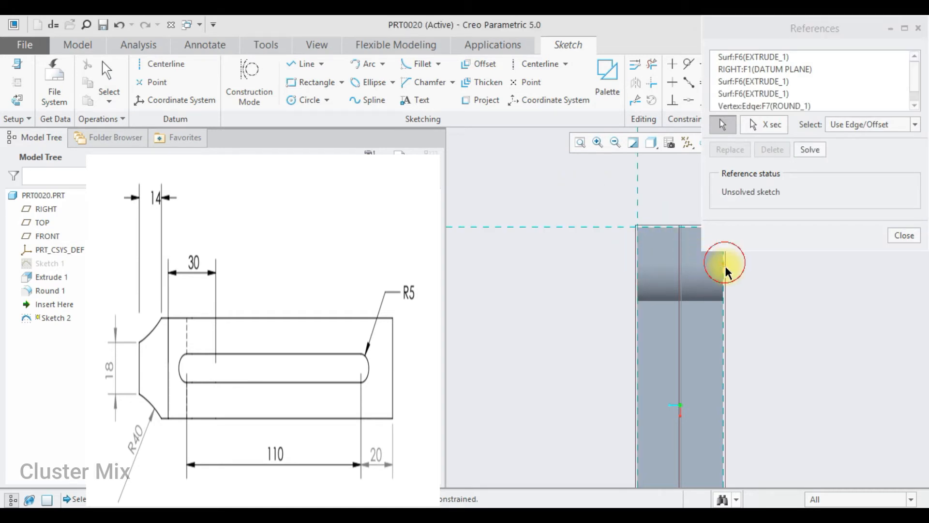
left_click(904, 235)
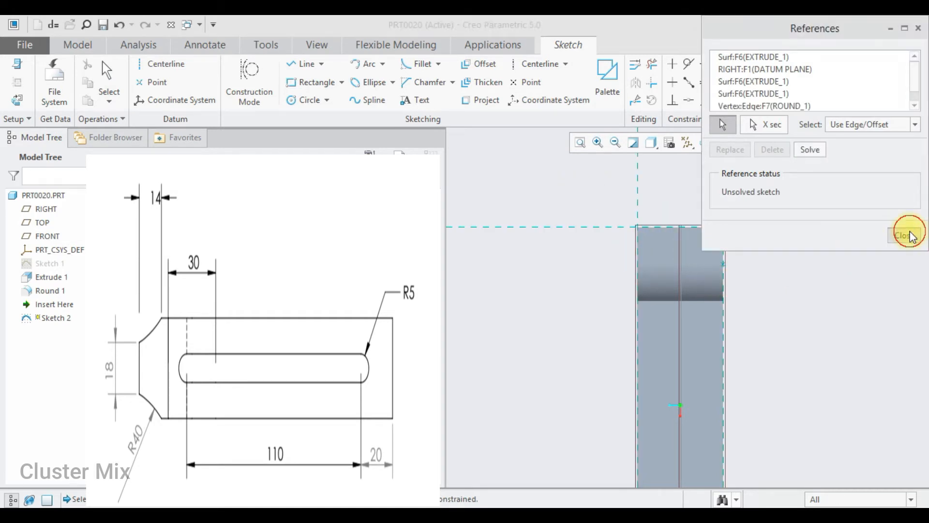
left_click(719, 144)
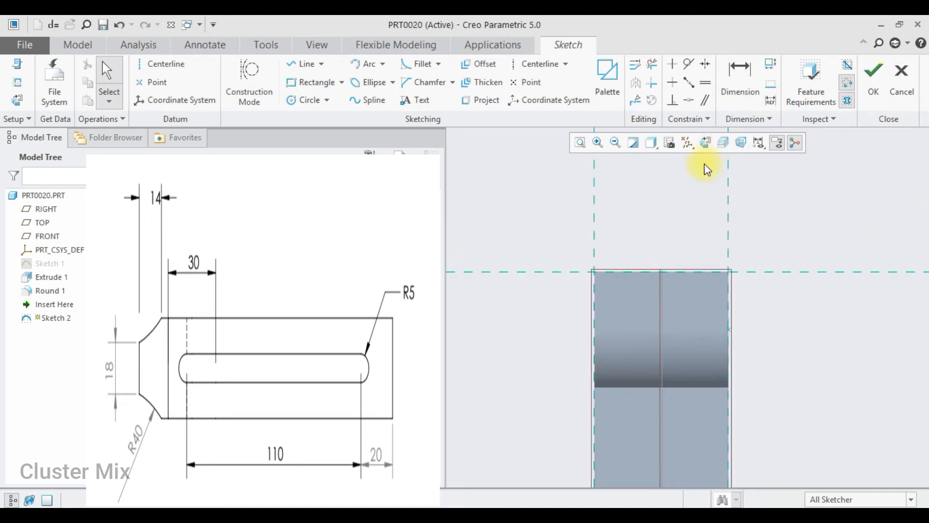
Draw a vertical centerline through the middle of the overhang's end edge
left_click(295, 68)
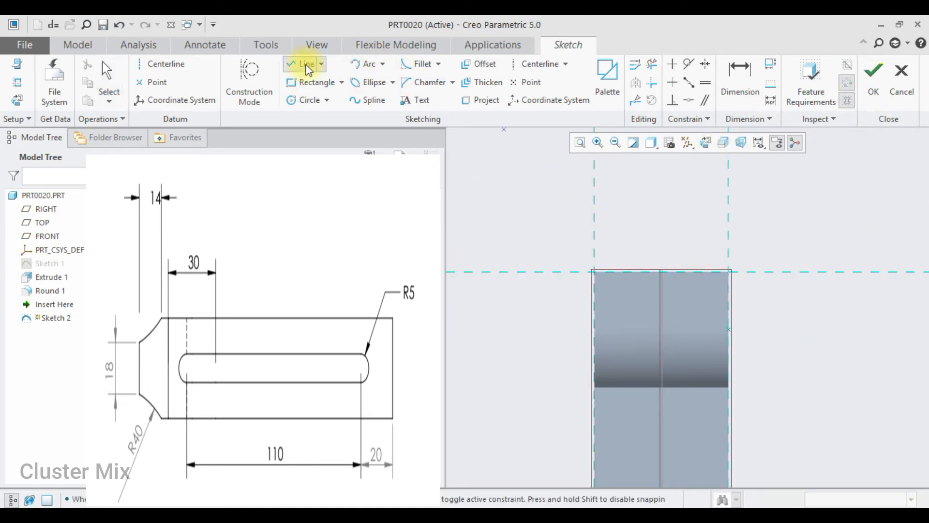
left_click(534, 63)
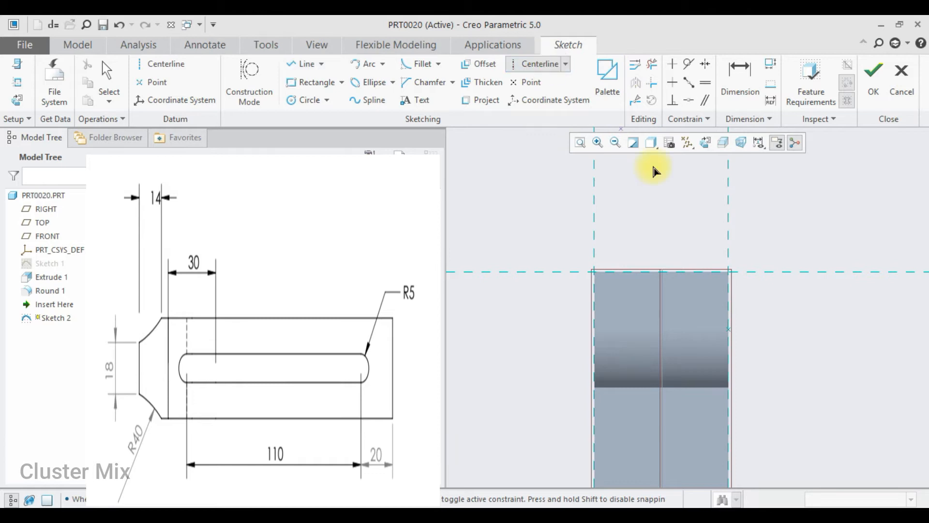
left_click(661, 276)
left_click(667, 244)
Draw a vertical line about 4 long on the side reference beyond the end edge, and a horizontal line about 8 long starting on the centerline about 18.5 beyond that edge
left_click(289, 66)
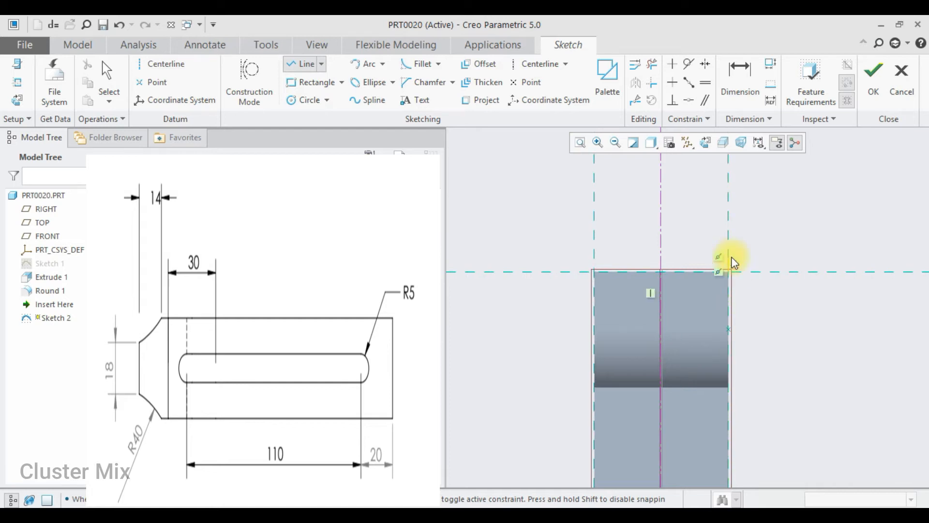
left_click(661, 201)
left_click(691, 201)
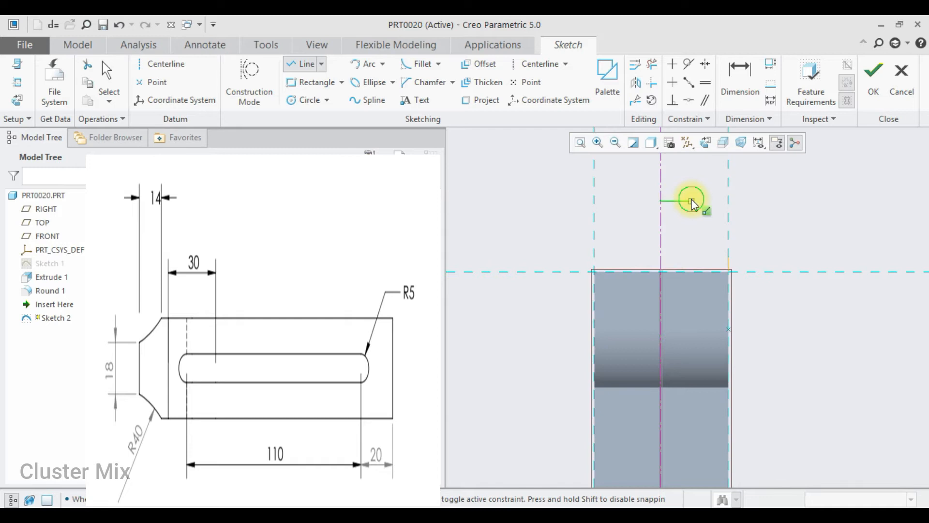
middle_click(691, 201)
double_click(675, 195)
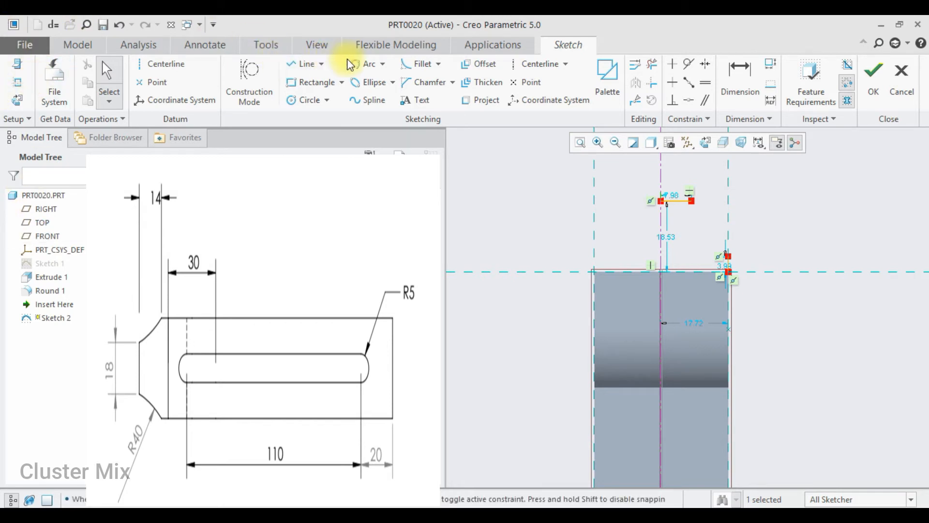
Connect the free ends of the horizontal and vertical lines with an inward-curving arc and set its radius to 40
left_click(365, 64)
left_click(691, 200)
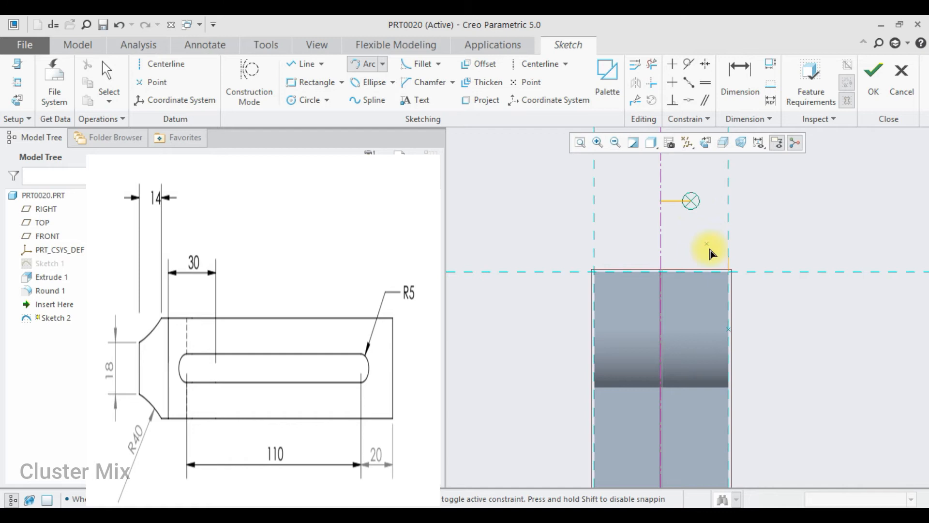
left_click(728, 267)
left_click(712, 241)
middle_click(726, 211)
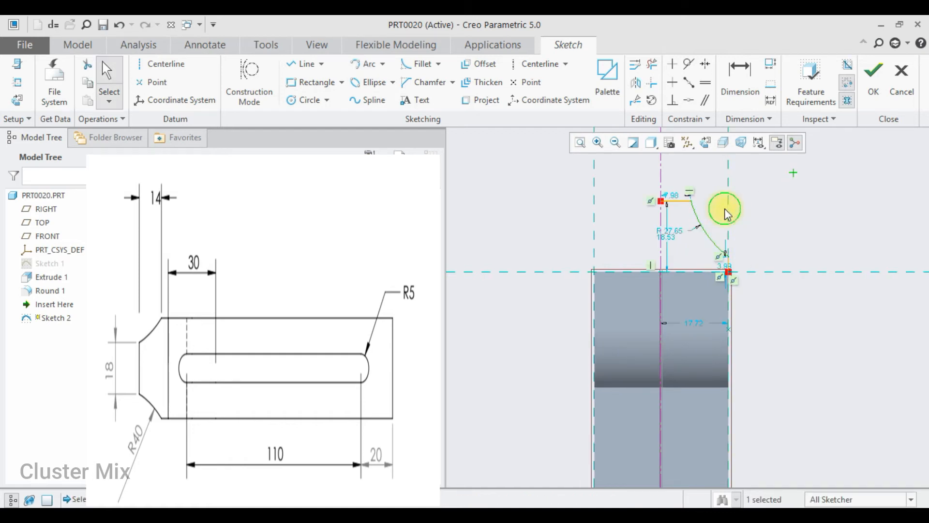
double_click(676, 232)
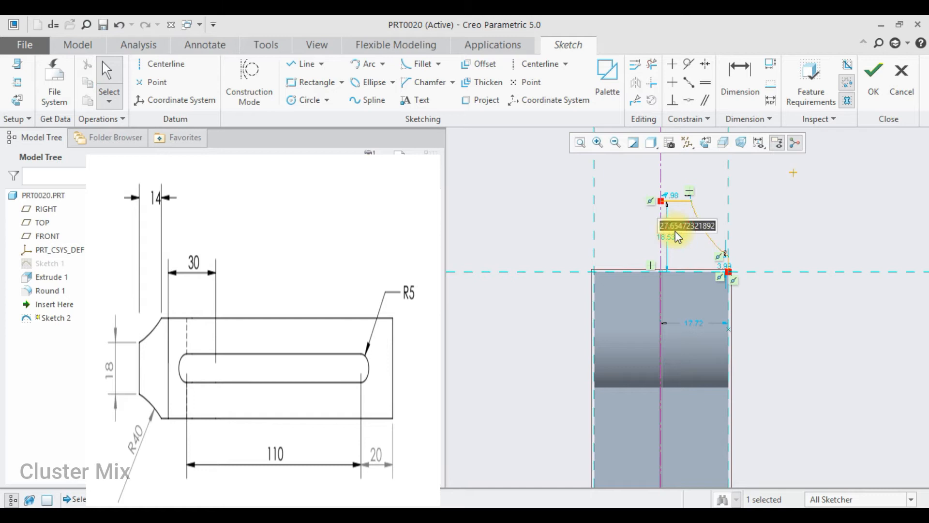
type("40")
key("Return")
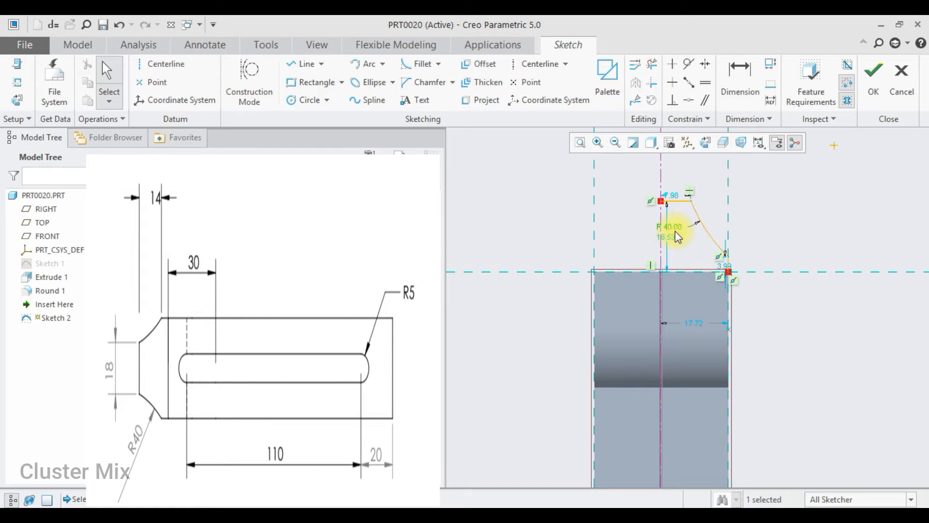
Add the edge where the overhang's underside meets the neck as a sketch reference and restore the straight-on sketch view
scroll(685, 225, "down", 1)
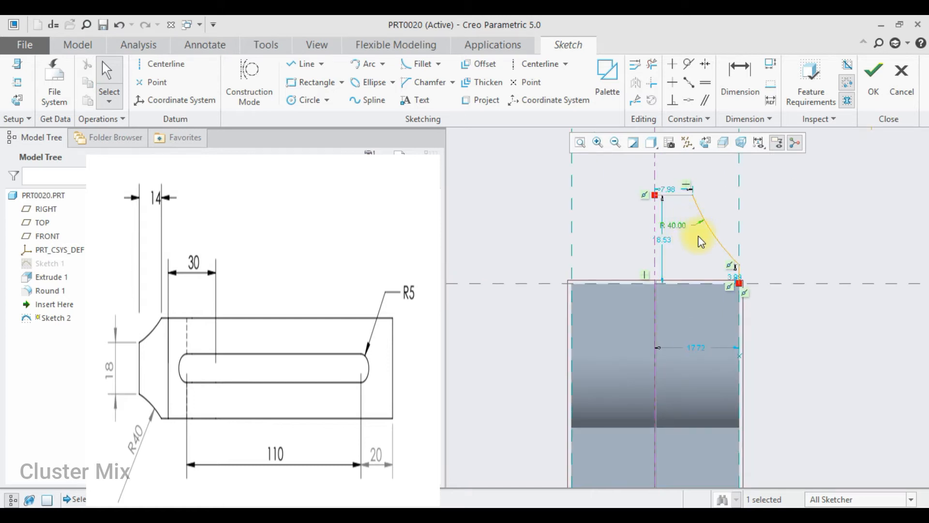
scroll(699, 236, "up", 1)
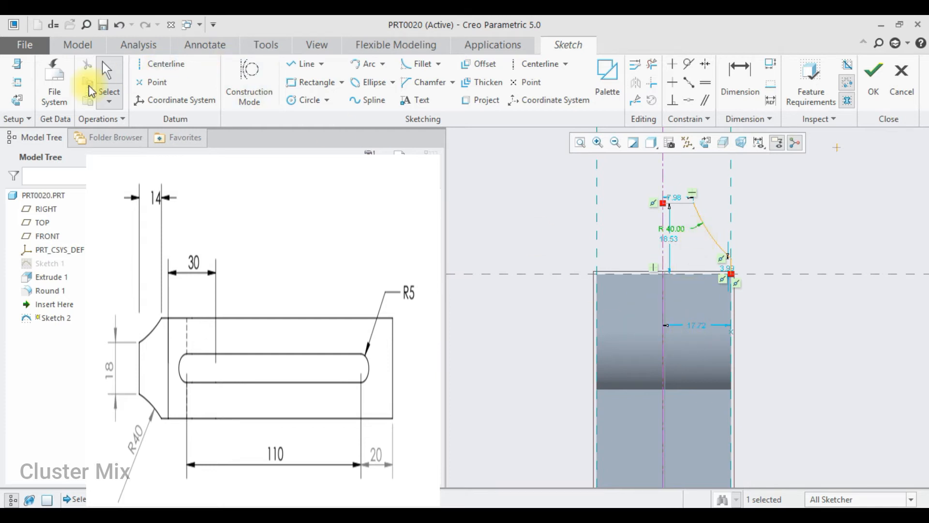
left_click(17, 82)
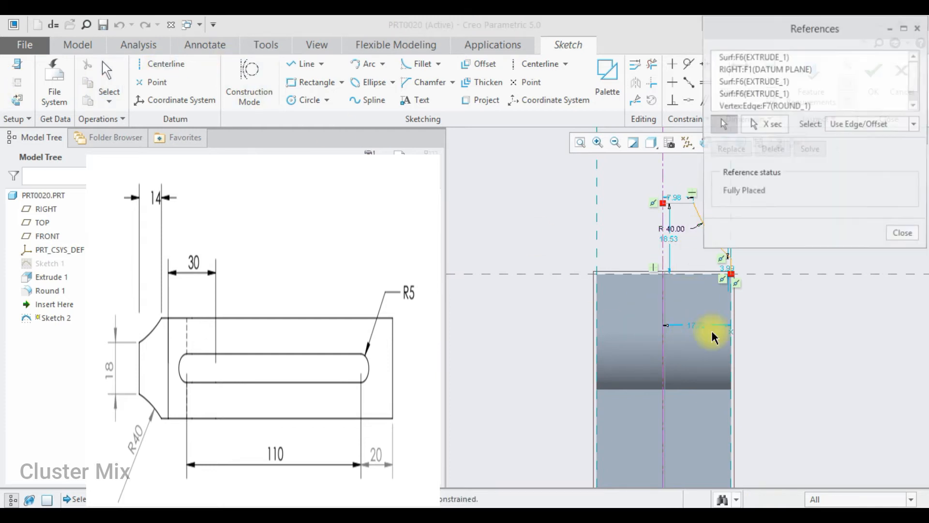
left_click(660, 331)
mouse_move(660, 357)
middle_mouse_down()
mouse_move(670, 346)
mouse_move(681, 357)
mouse_move(652, 343)
mouse_move(582, 338)
middle_mouse_up()
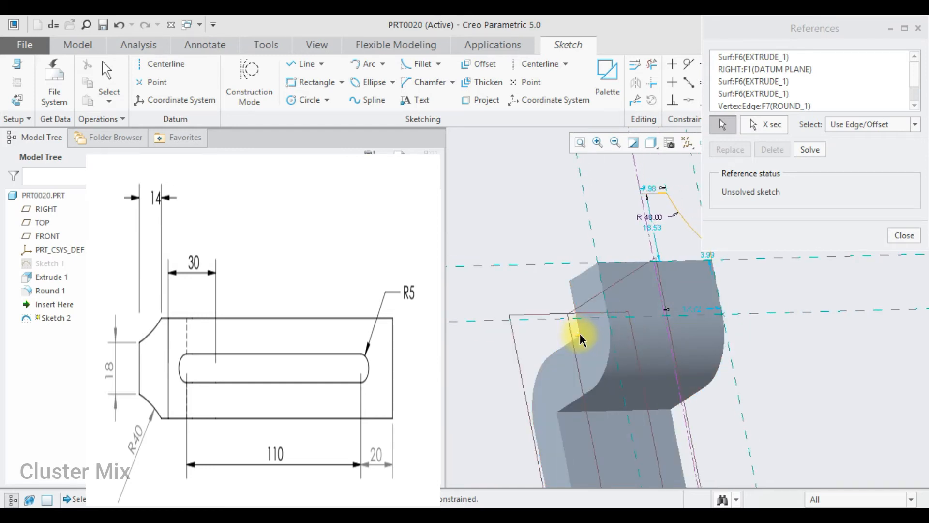
left_click(582, 338)
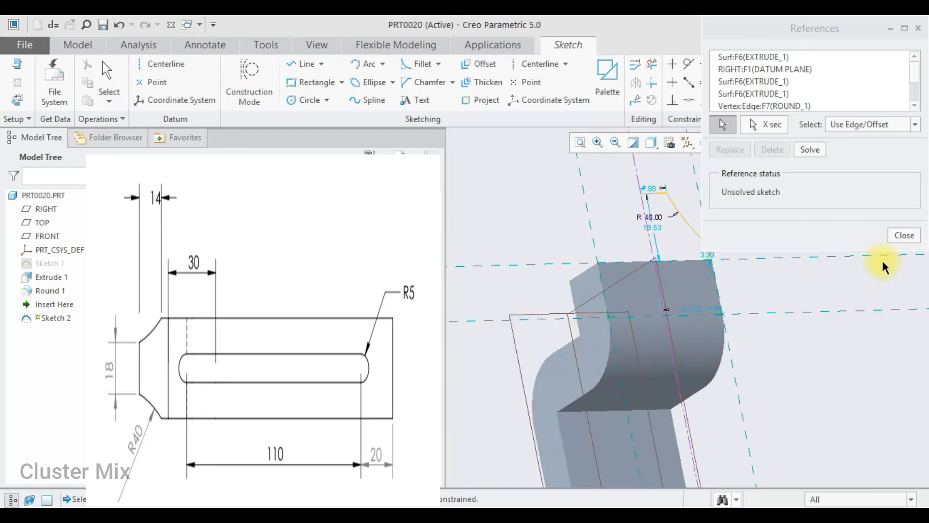
left_click(904, 237)
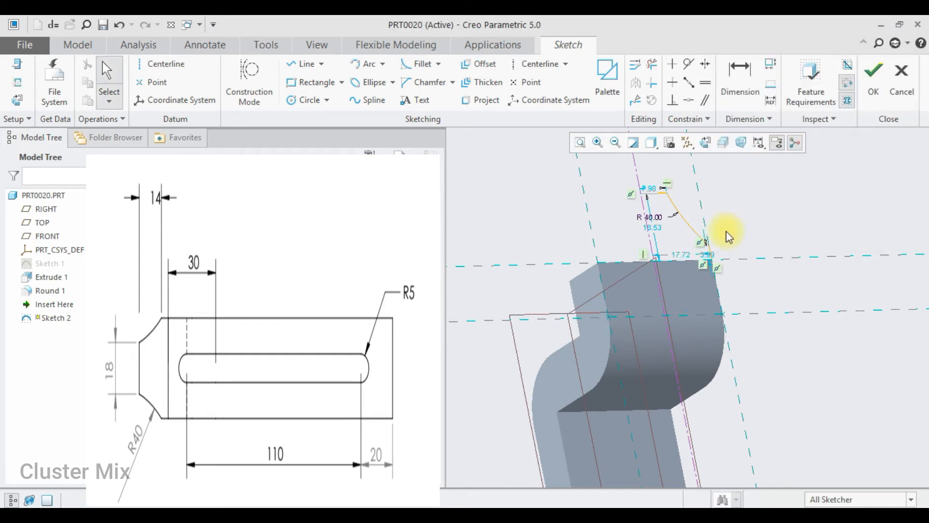
left_click(16, 101)
mouse_move(626, 328)
middle_mouse_down()
mouse_move(654, 293)
mouse_move(662, 303)
mouse_move(648, 310)
middle_mouse_up()
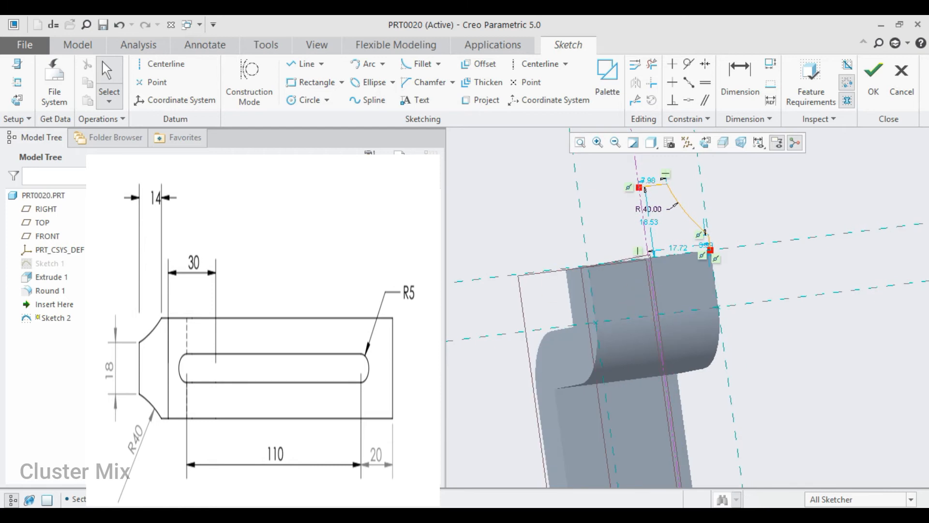
left_click(16, 100)
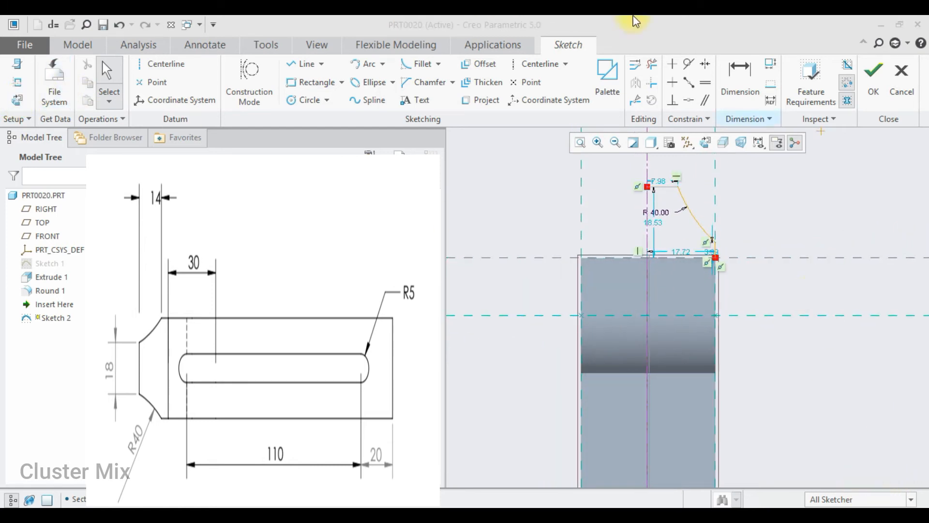
Dimension the horizontal tip line at 30 from the neck edge reference
left_click(739, 75)
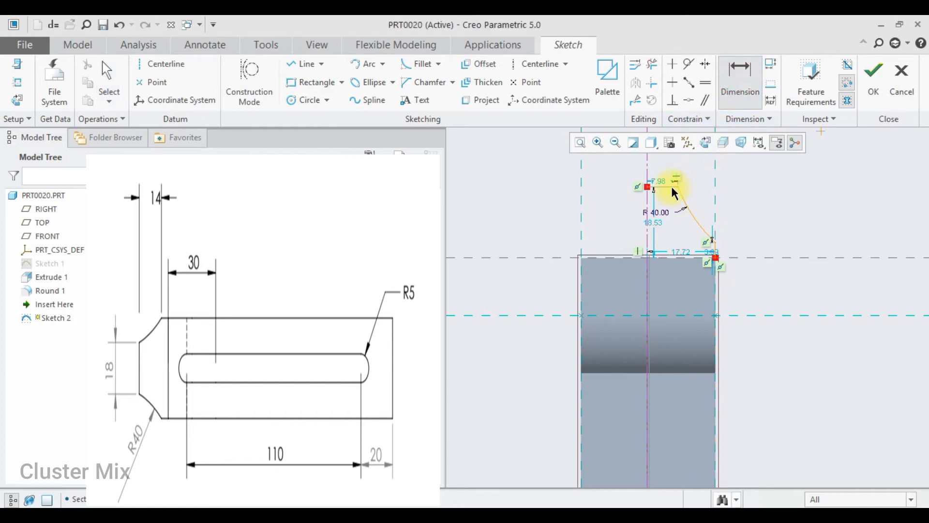
left_click(661, 314)
middle_click(742, 264)
type("30")
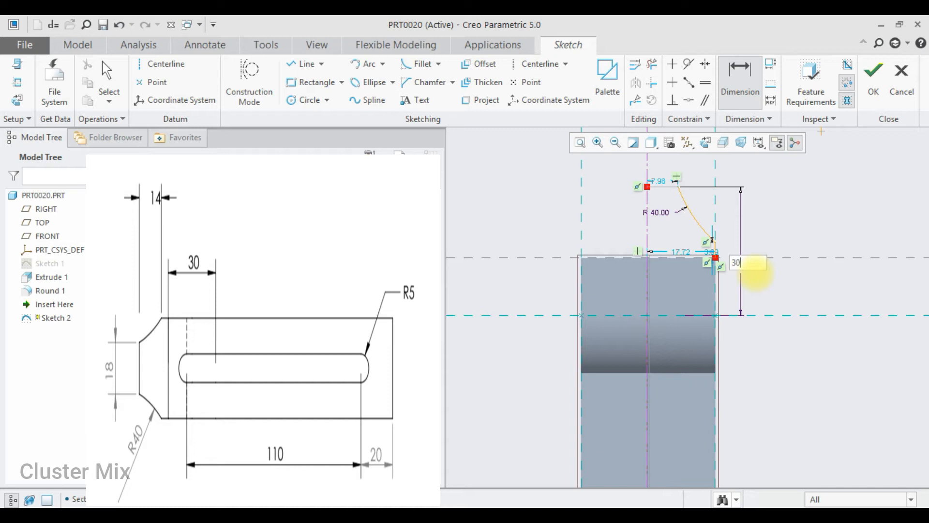
key("Return")
Dimension the vertical distance between the R40 arc's two endpoints at 14
scroll(723, 267, "down", 2)
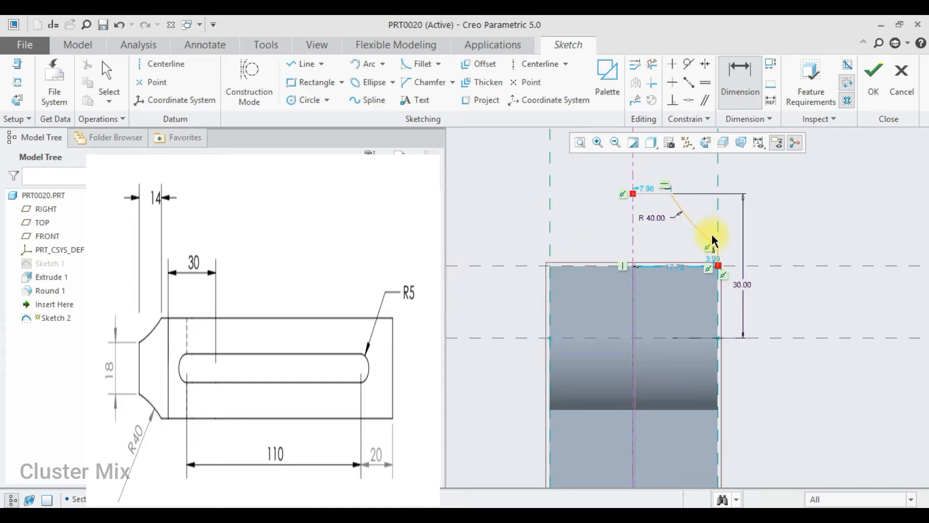
scroll(716, 260, "up", 1)
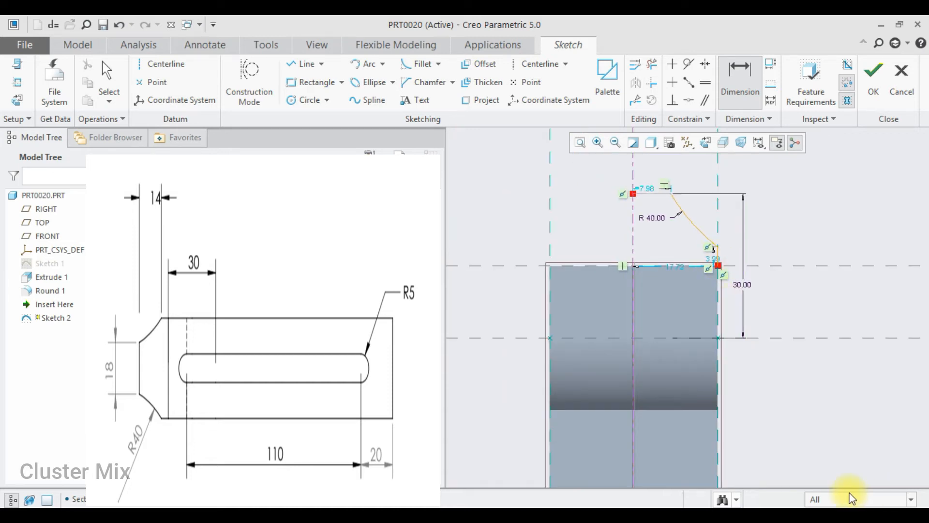
scroll(866, 498, "up", 1)
left_click(641, 177)
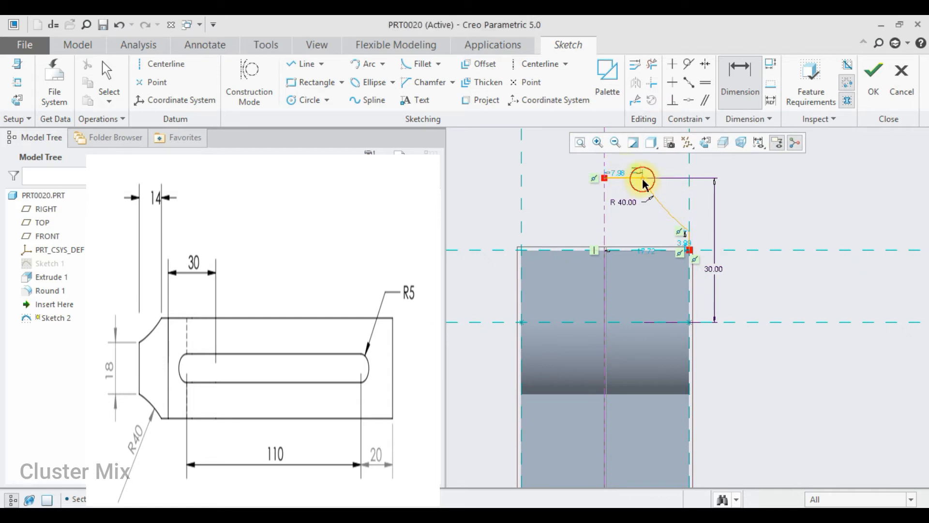
middle_click(694, 196)
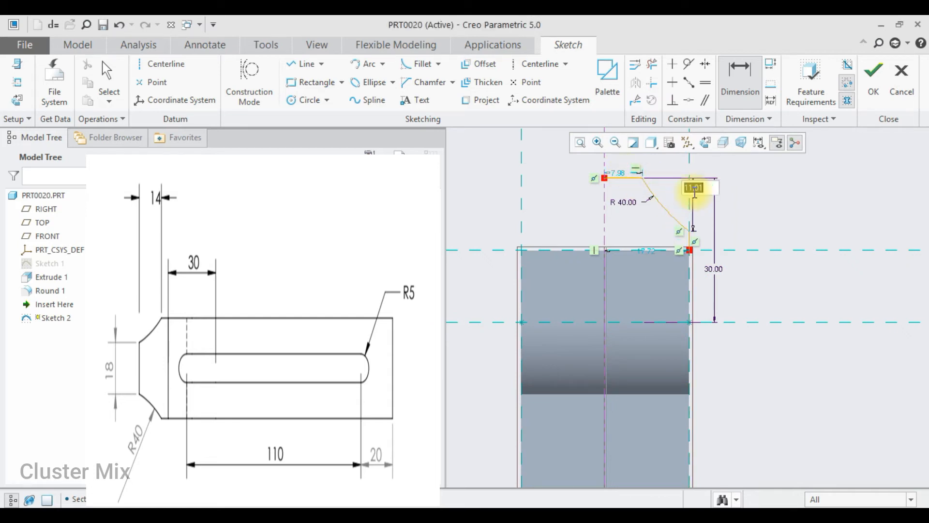
type("14")
key("Return")
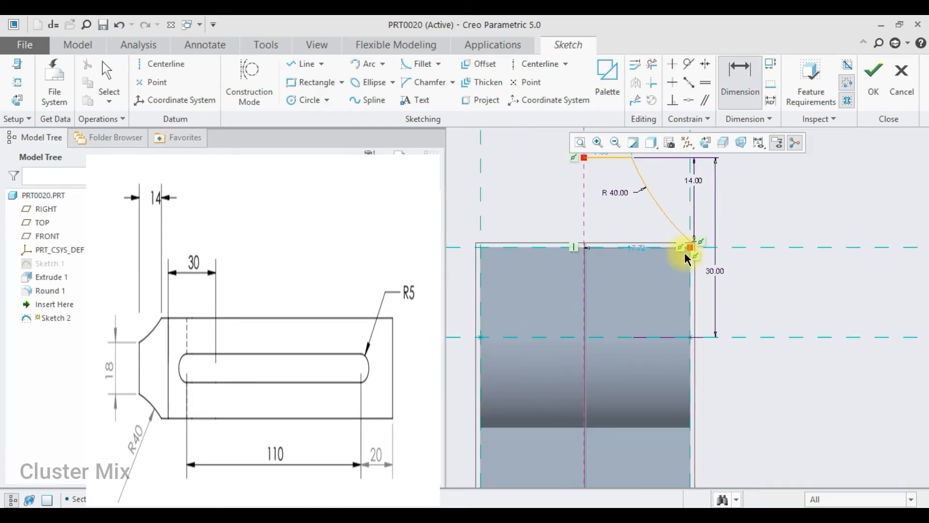
Set the length of the horizontal tip line from the centerline to 9
scroll(733, 252, "up", 2)
middle_click(574, 169)
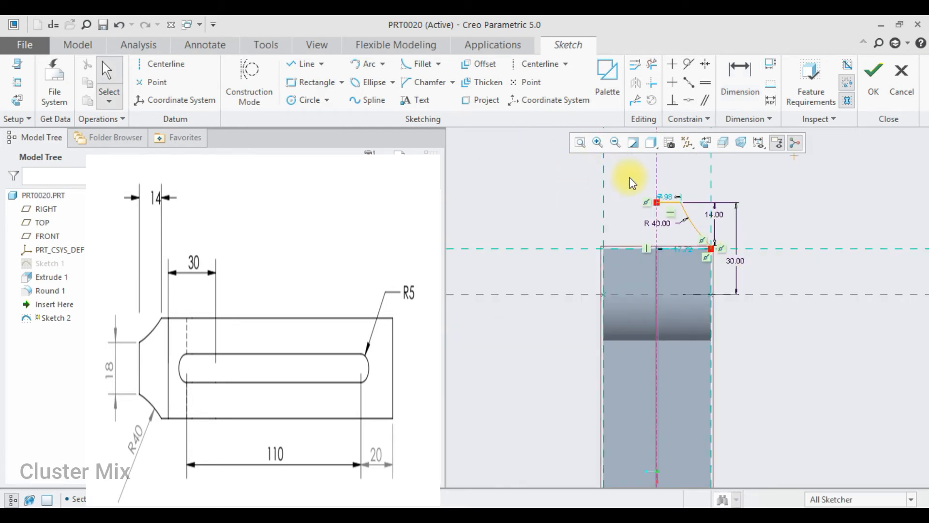
type("9")
key("Return")
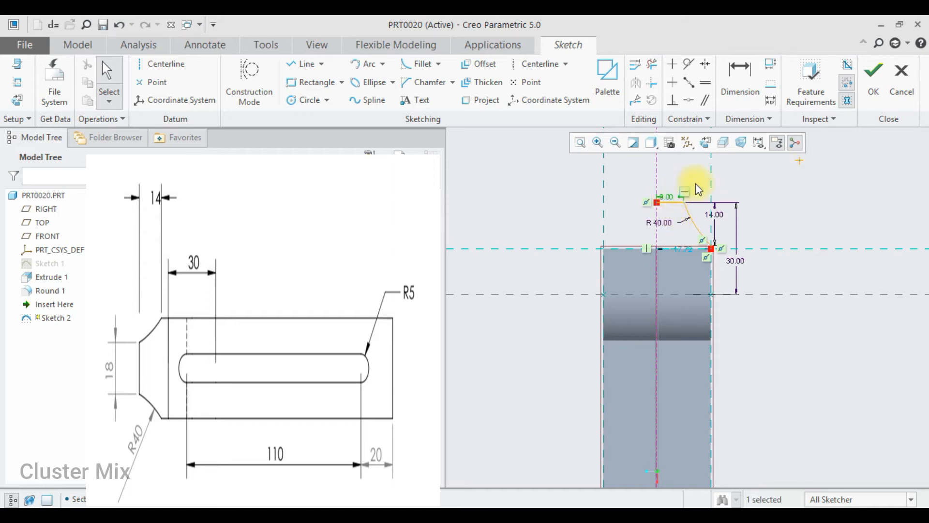
Mirror the tip half-profile, with its arc and lines, about the vertical centerline
left_click_drag(566, 170, 815, 283)
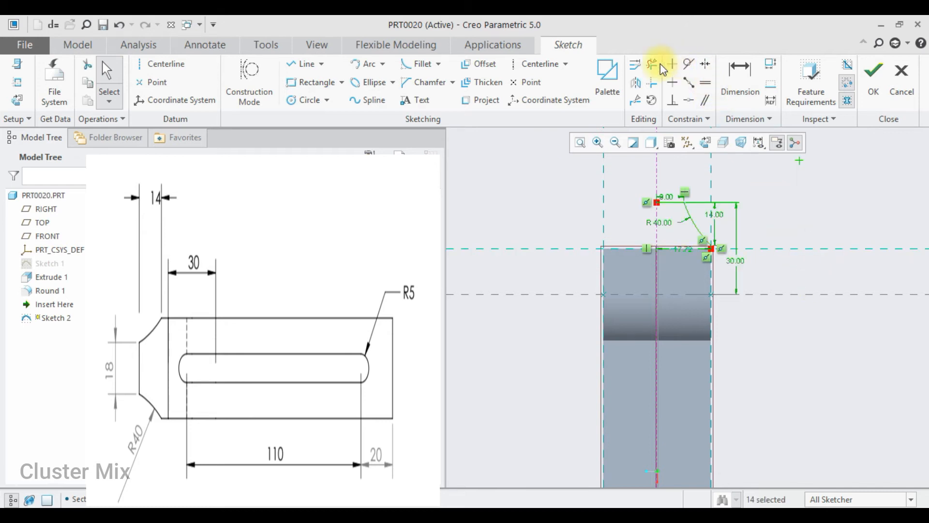
left_click(636, 83)
left_click(657, 215)
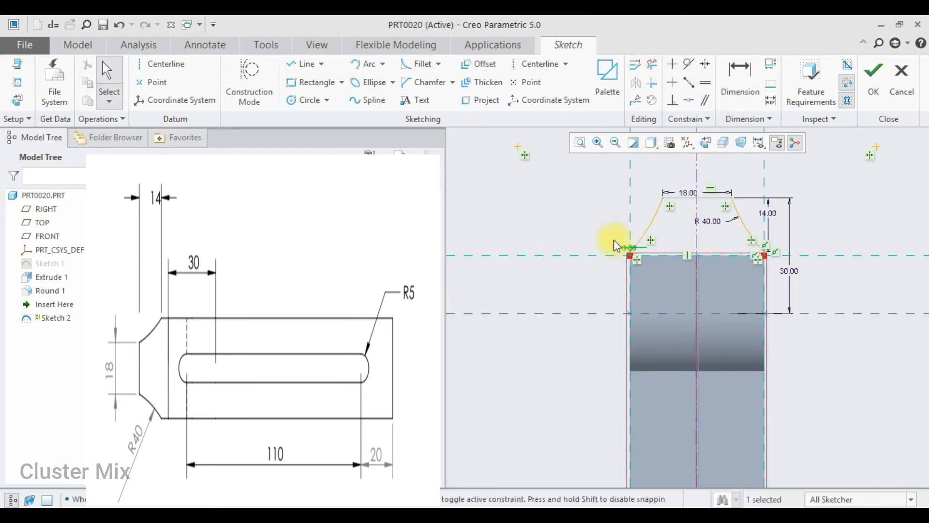
Close the tip profile with a horizontal line along the clamp's end edge between both side references and finish the sketch
left_click(302, 64)
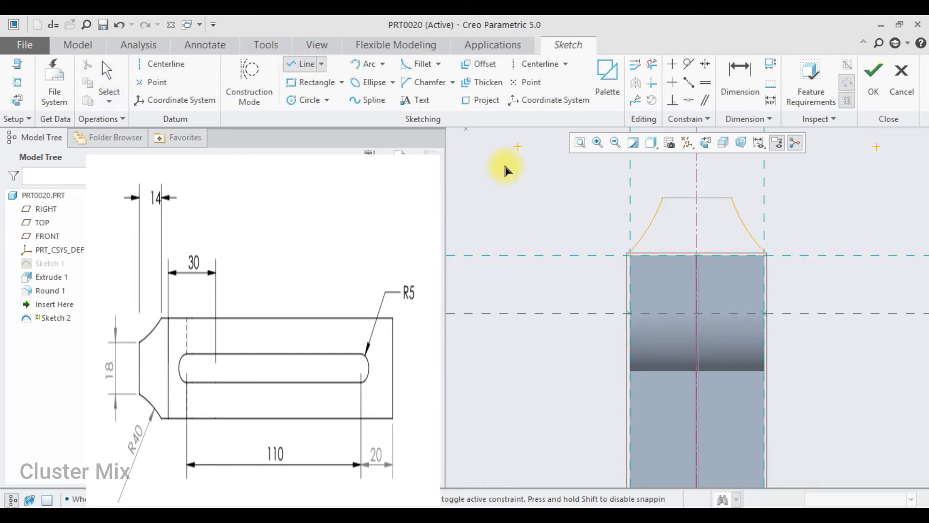
scroll(632, 262, "down", 3)
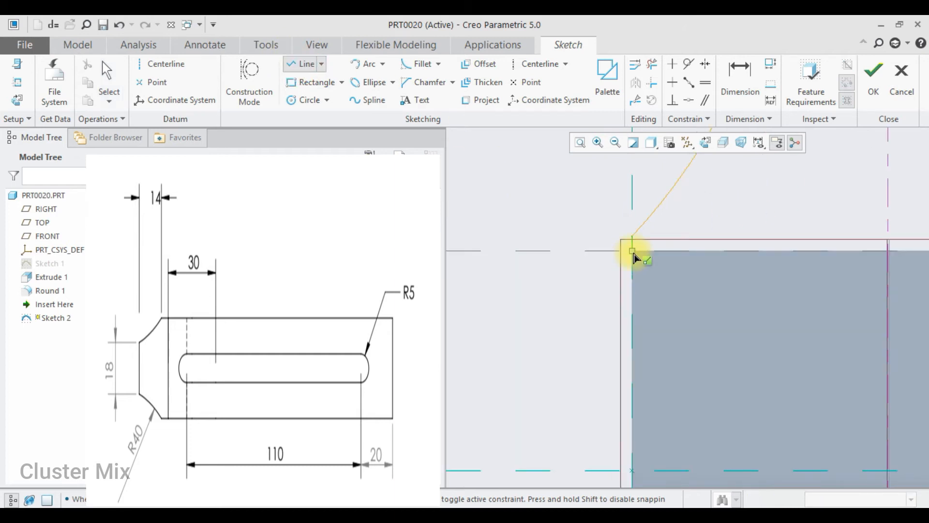
scroll(646, 255, "up", 2)
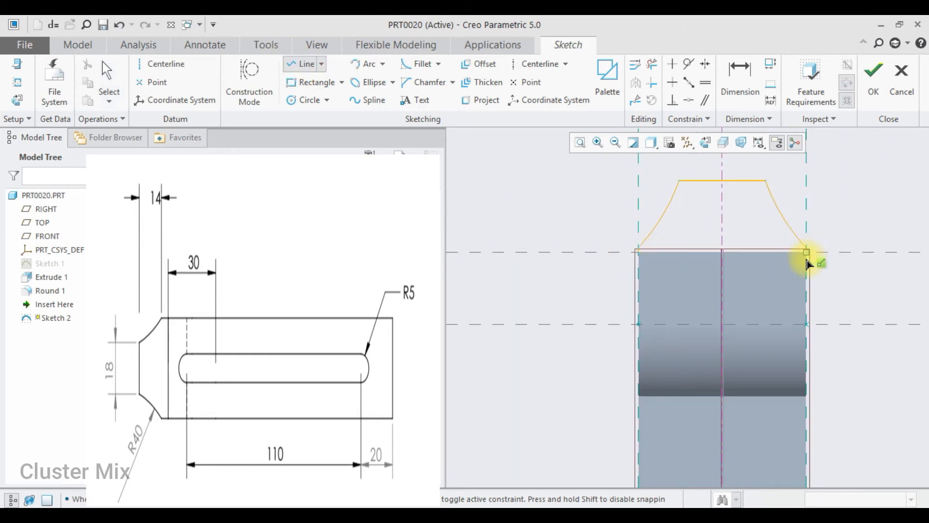
scroll(808, 263, "down", 2)
left_click(807, 239)
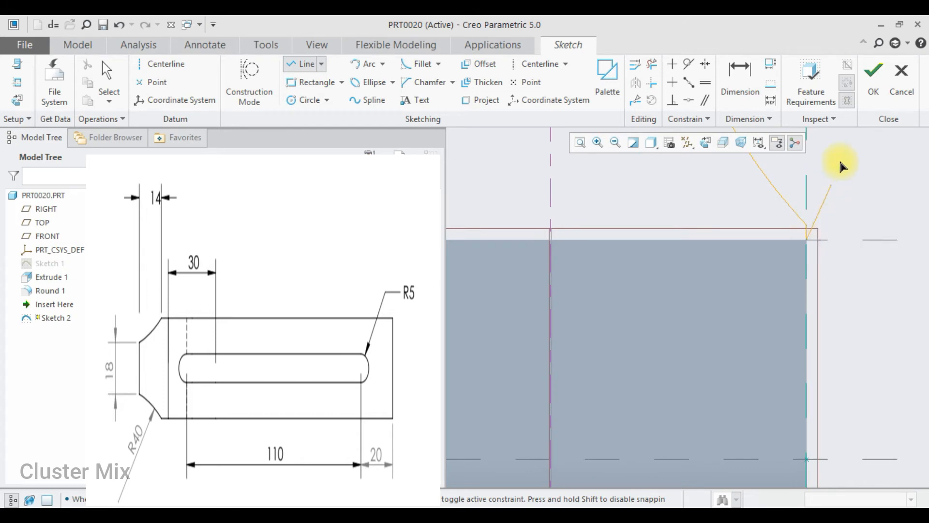
left_click(873, 74)
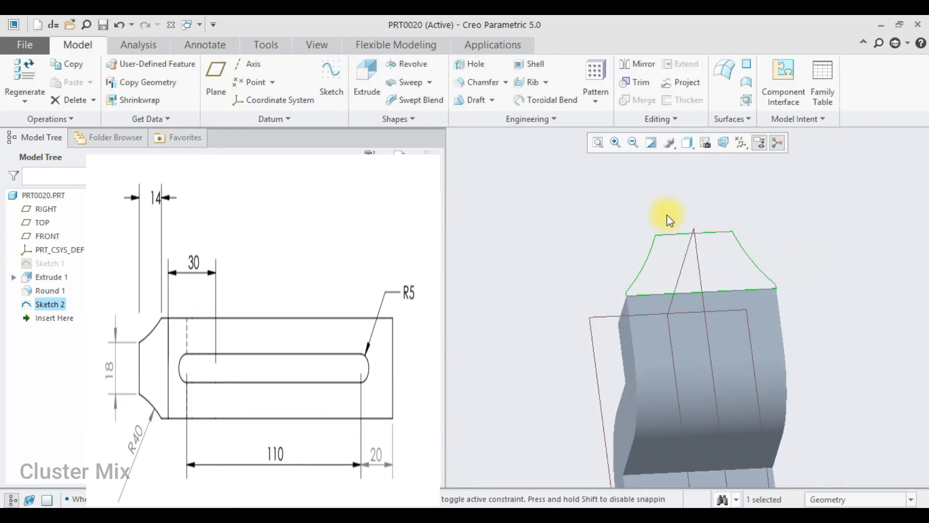
Extrude the tapered tip sketch up to the underside face of the overhang using the to-selected depth option
left_click(367, 80)
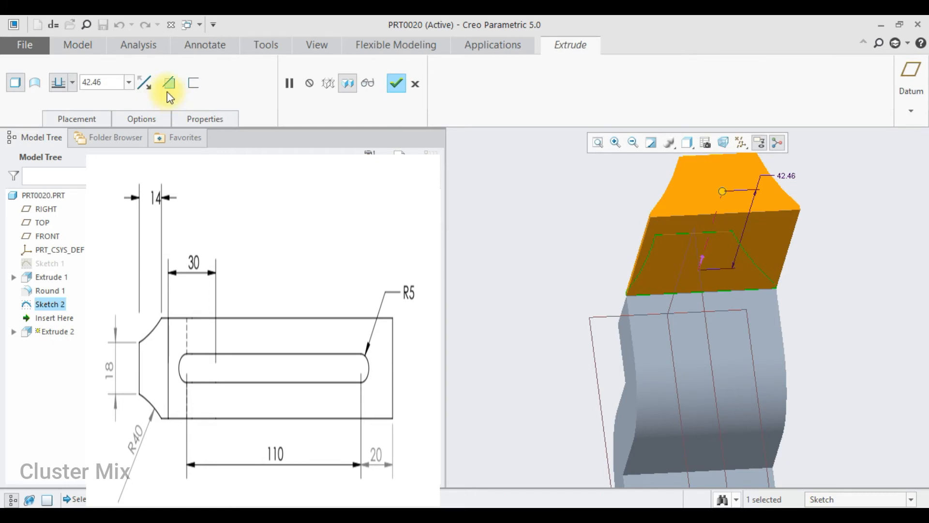
left_click(129, 83)
left_click(69, 87)
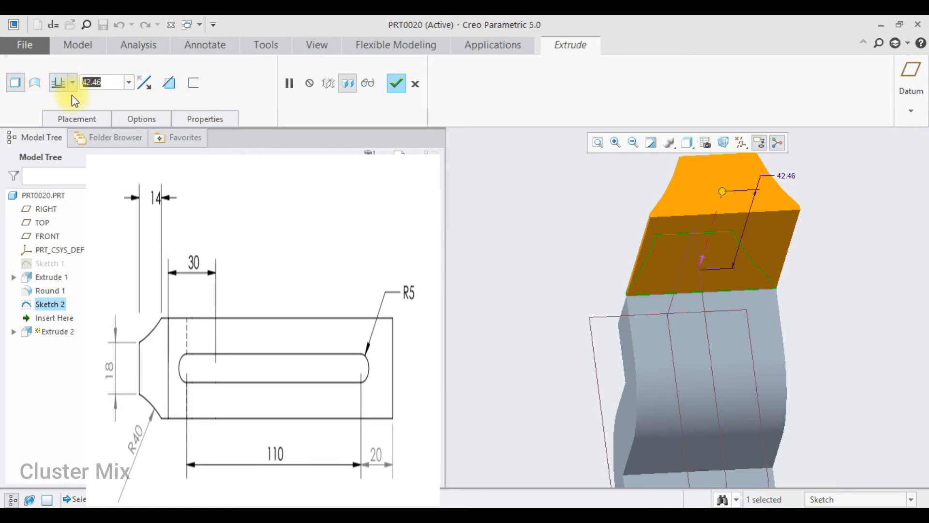
left_click(72, 90)
left_click(58, 197)
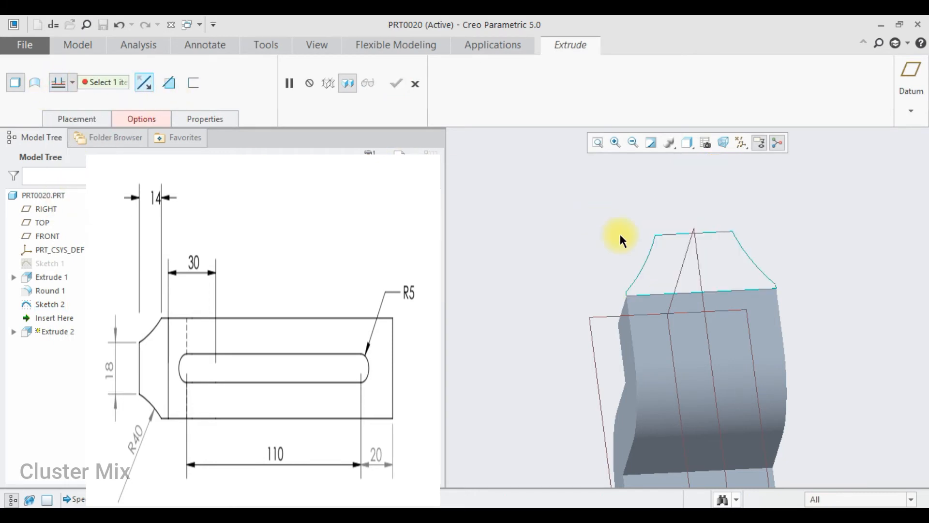
middle_click_drag(753, 231, 763, 325)
scroll(749, 327, "up", 4)
scroll(695, 456, "down", 2)
middle_click_drag(695, 456, 690, 380)
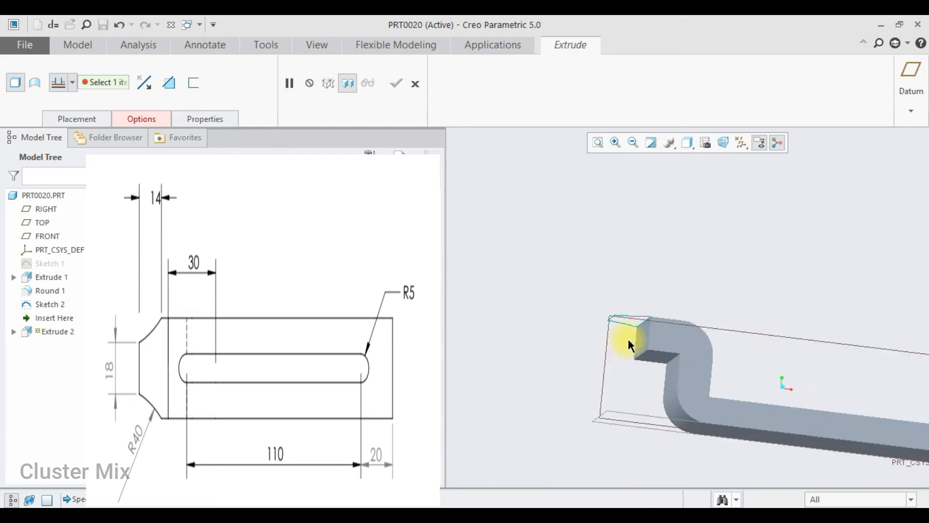
left_click(654, 365)
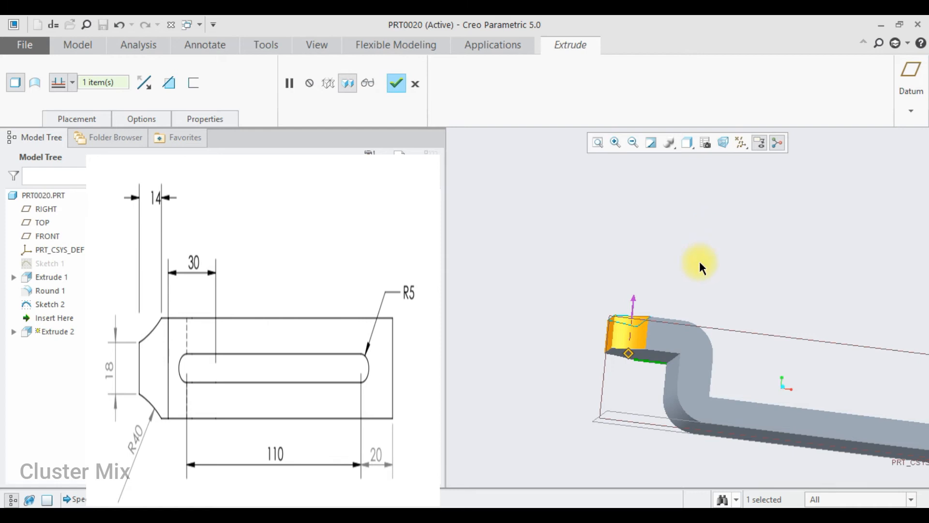
left_click(396, 83)
Start a sketch on the side face of the clamp body and orient the view straight onto it
left_click(631, 233)
mouse_move(630, 232)
middle_mouse_down()
mouse_move(751, 322)
mouse_move(762, 348)
mouse_move(701, 371)
mouse_move(675, 357)
mouse_move(690, 369)
middle_mouse_up()
left_click(693, 356)
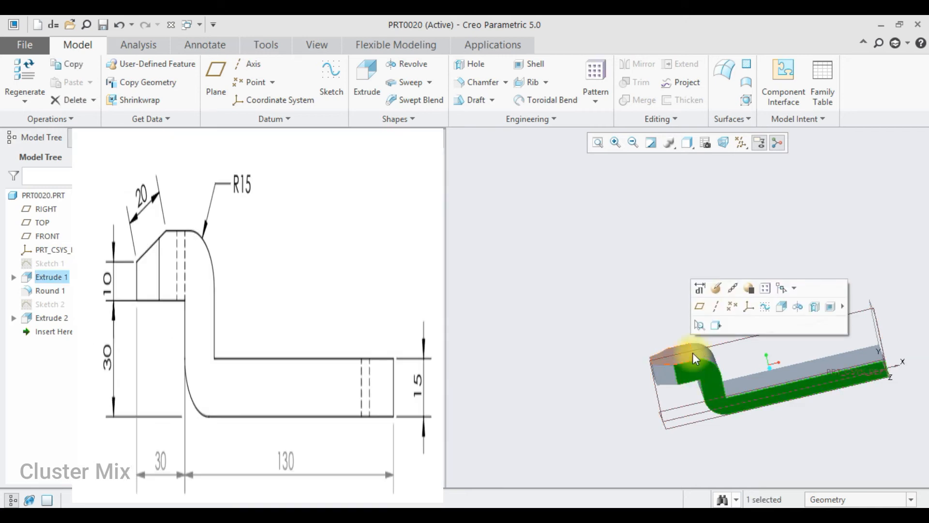
left_click(765, 306)
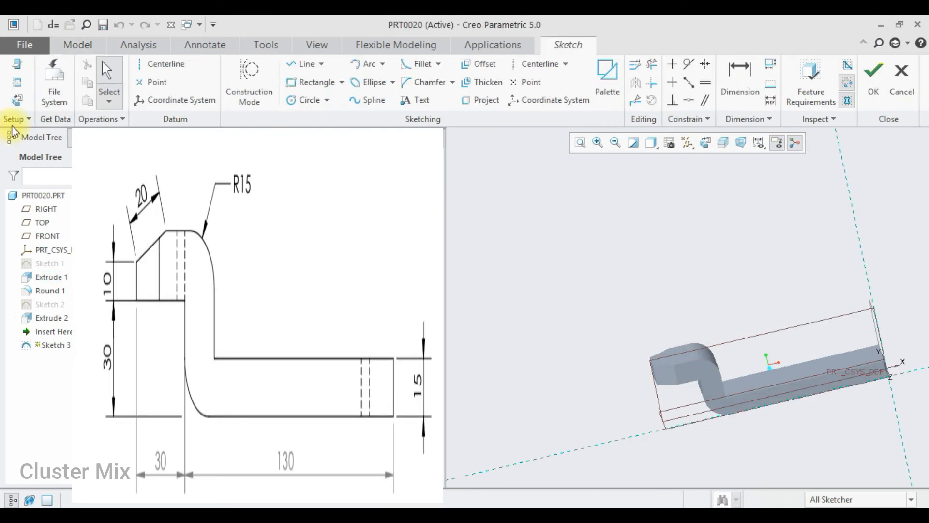
left_click(17, 98)
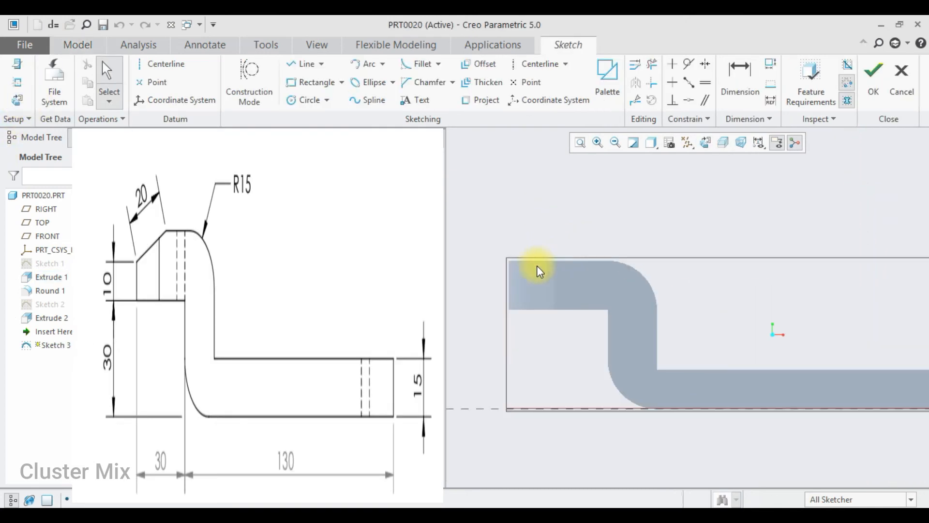
Add the tip's end face, the tip's starting edge and the overhang's top and underside edges as sketch references
left_click(17, 82)
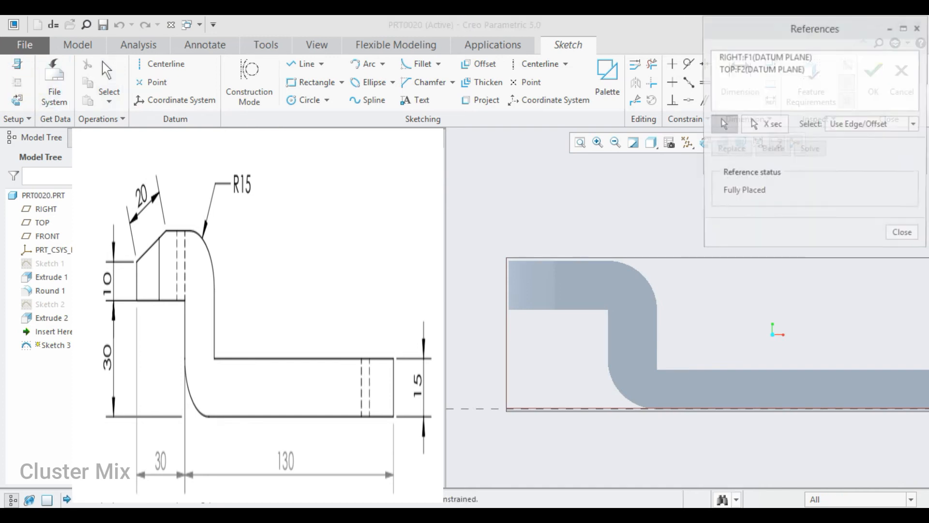
left_click(509, 287)
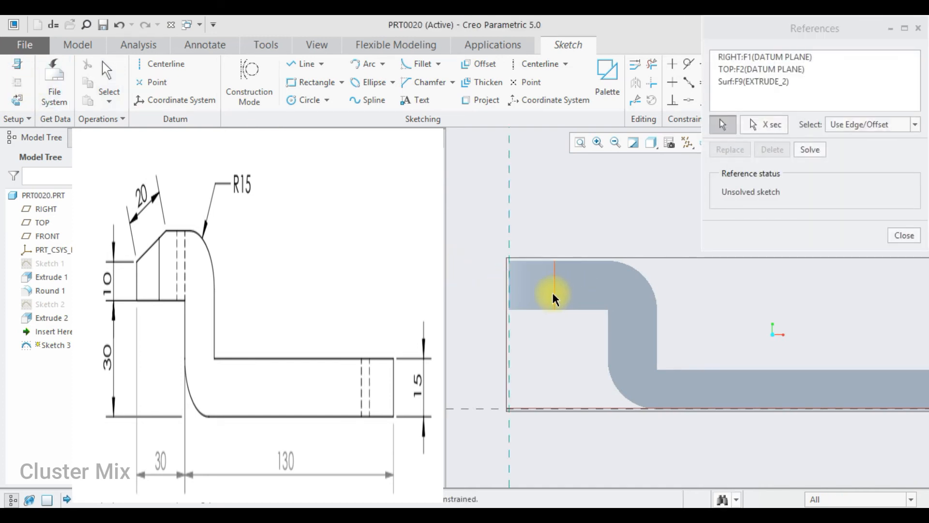
left_click(595, 310)
left_click(904, 235)
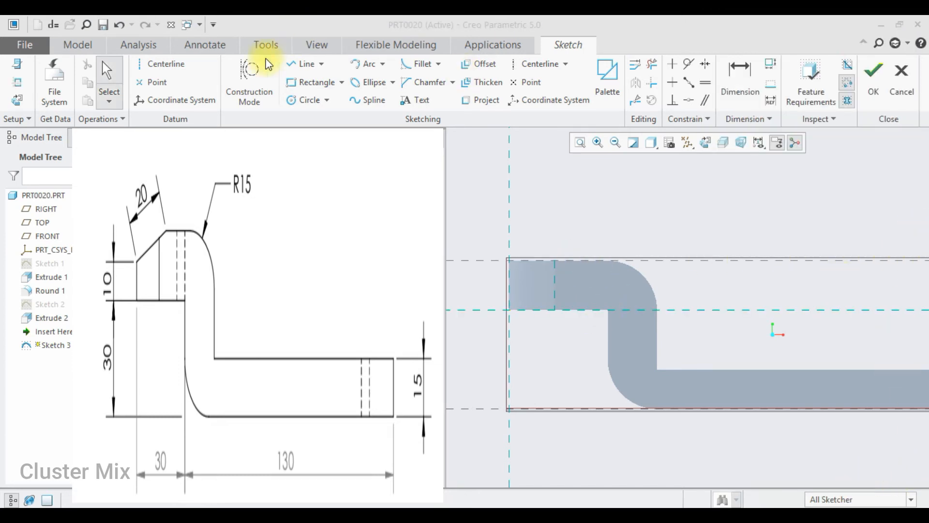
Draw a closed right triangle at the tip's upper outer corner, about 10 tall, with its slanted line running to the top edge
left_click(297, 62)
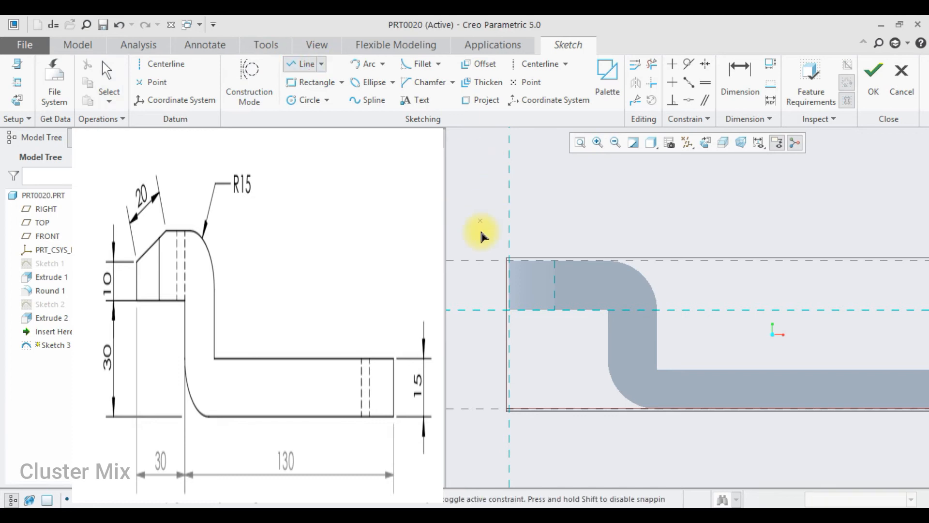
left_click(507, 296)
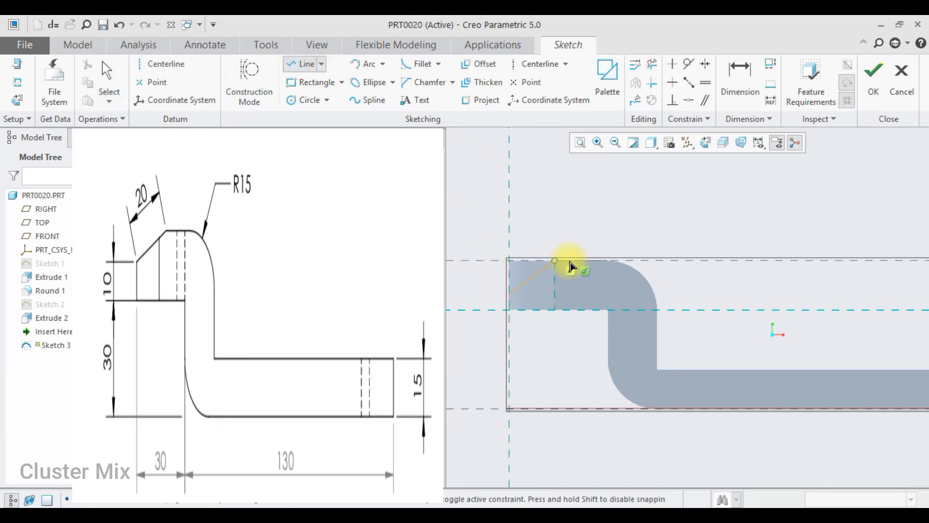
scroll(568, 261, "down", 3)
left_click(572, 262)
scroll(570, 260, "up", 3)
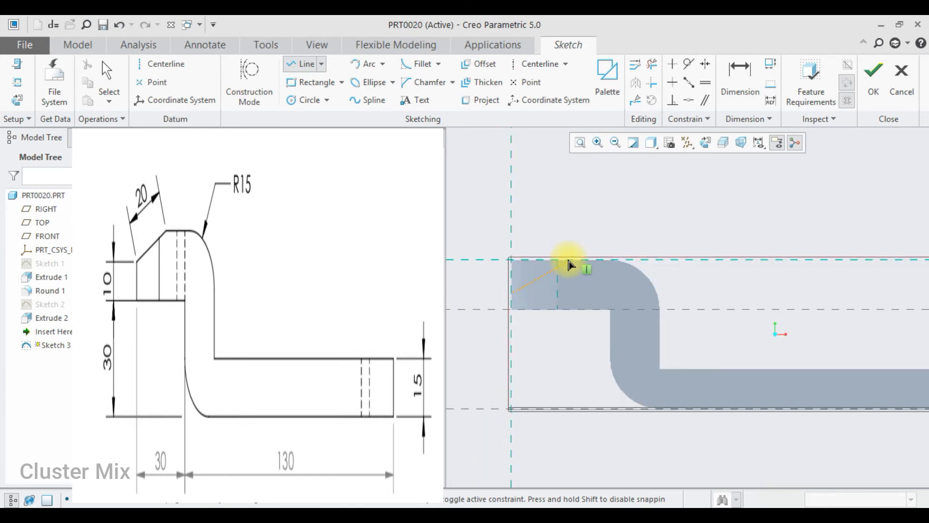
left_click(512, 262)
left_click(515, 298)
middle_click(500, 273)
scroll(500, 273, "down", 2)
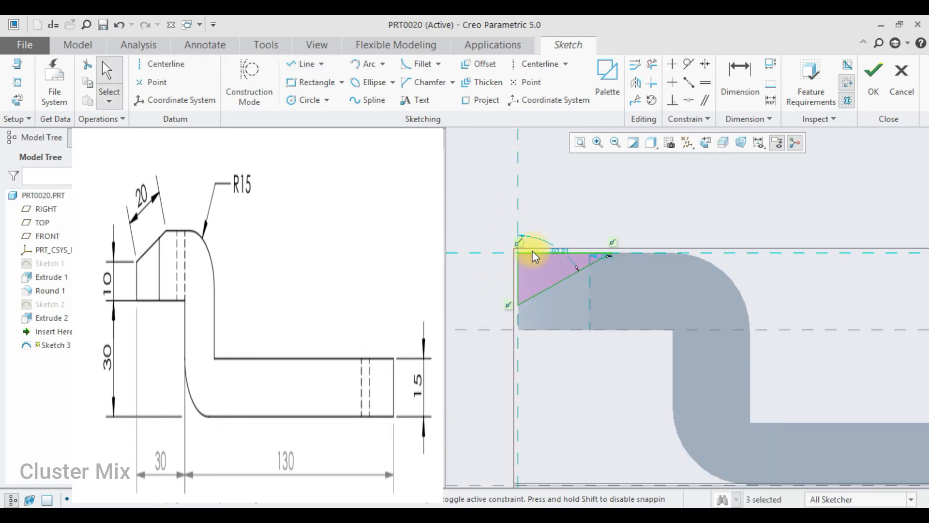
Dimension the slanted line's length at 20
left_click(738, 69)
left_click(564, 279)
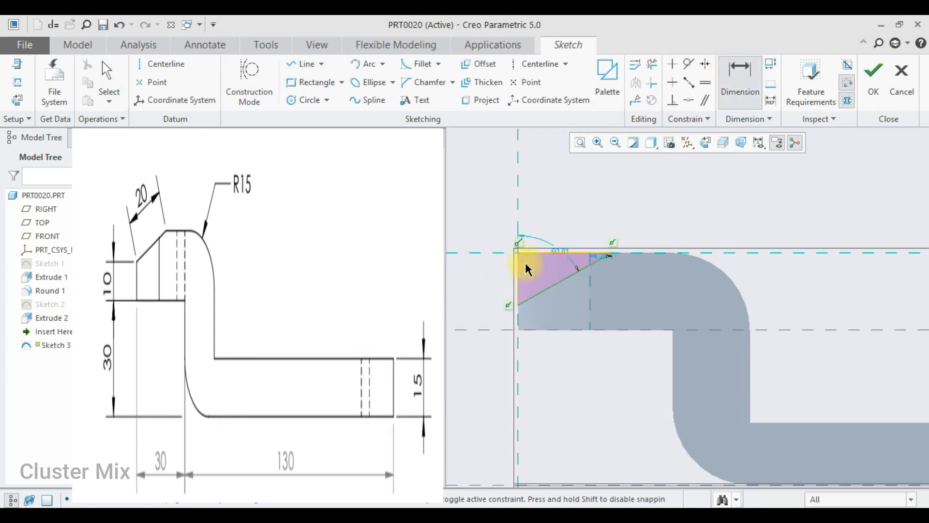
middle_click(492, 224)
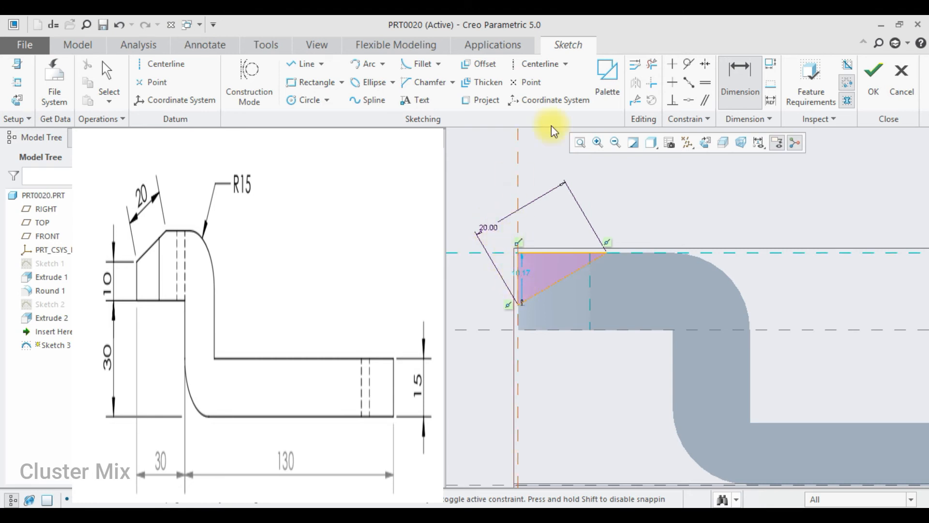
Dimension the slanted line's lower end at 10 above the overhang's underside and finish the sketch
left_click(518, 327)
middle_click(473, 304)
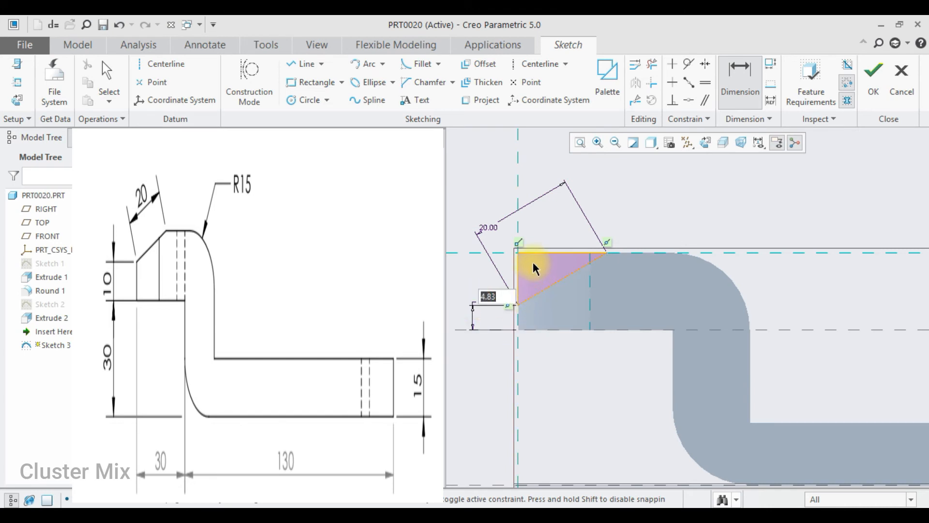
type("10")
key("Return")
left_click(874, 77)
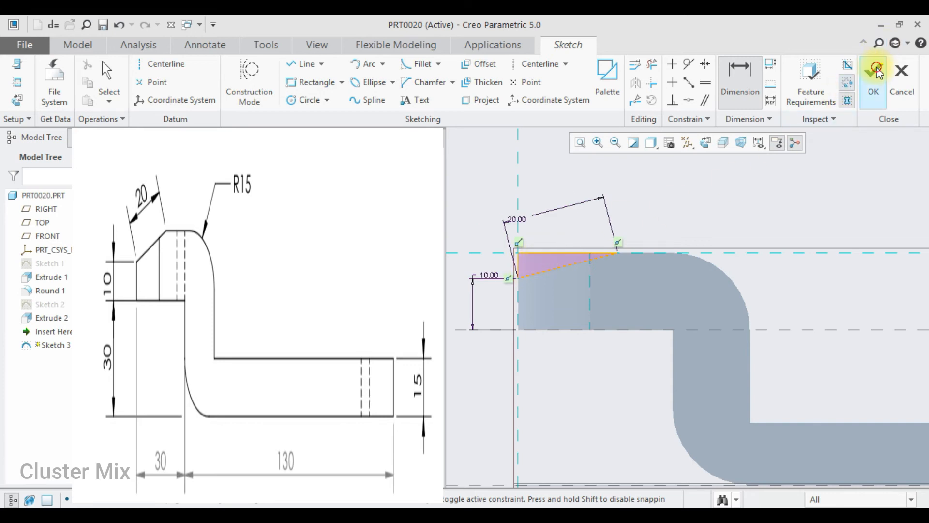
Extrude the triangle sketch as a material-removing cut, 42.46 deep, flipped into the tip to form its sloped top
left_click(367, 75)
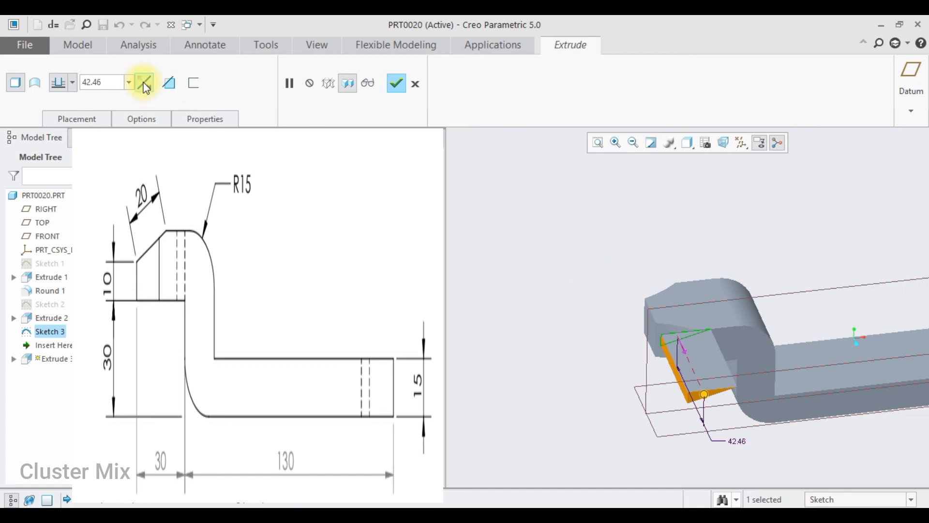
left_click(151, 85)
left_click(167, 82)
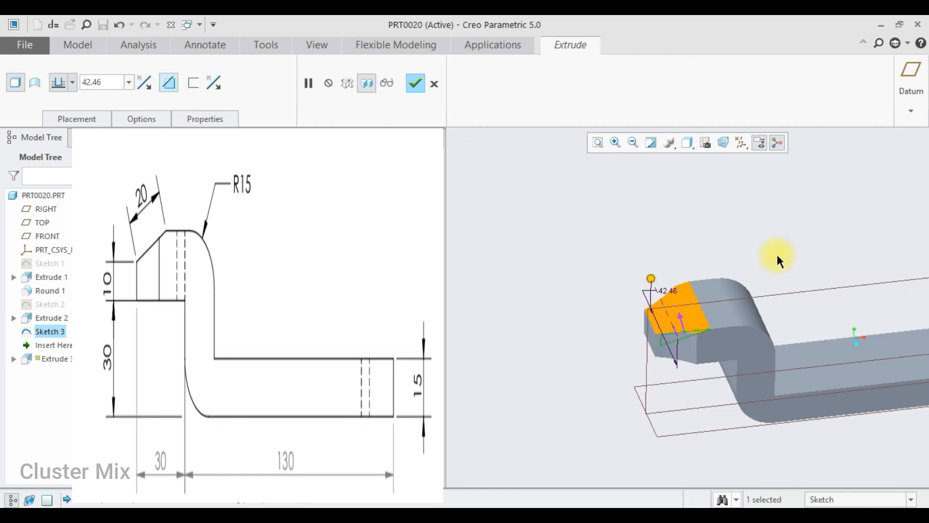
left_click(397, 83)
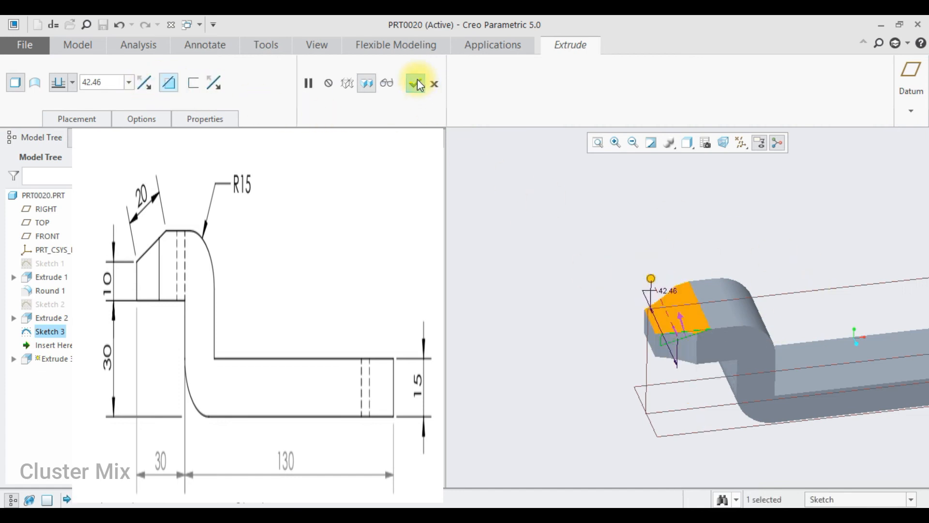
left_click(802, 243)
Create a datum plane offset 69.22 from the TOP plane, above the clamp
mouse_move(790, 241)
middle_mouse_down()
mouse_move(771, 212)
mouse_move(786, 235)
middle_mouse_up()
scroll(783, 234, "up", 3)
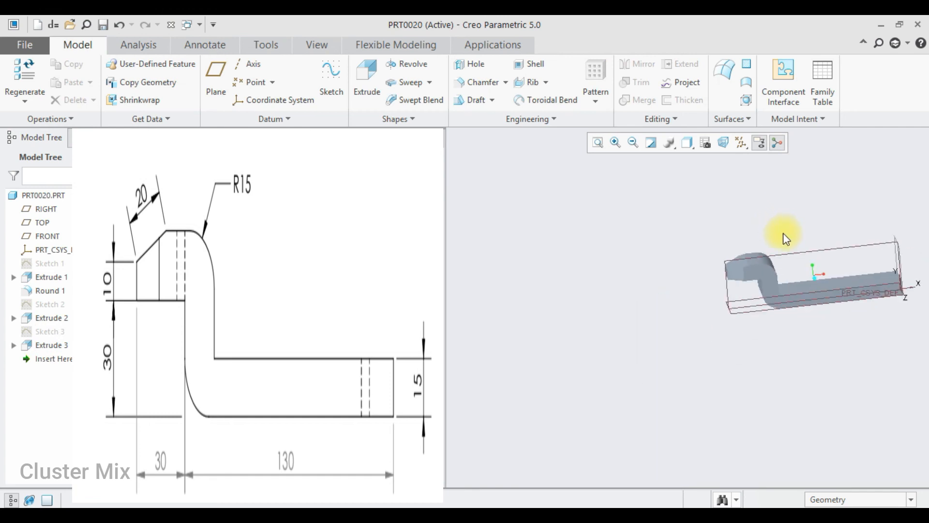
scroll(922, 259, "down", 3)
scroll(906, 267, "up", 2)
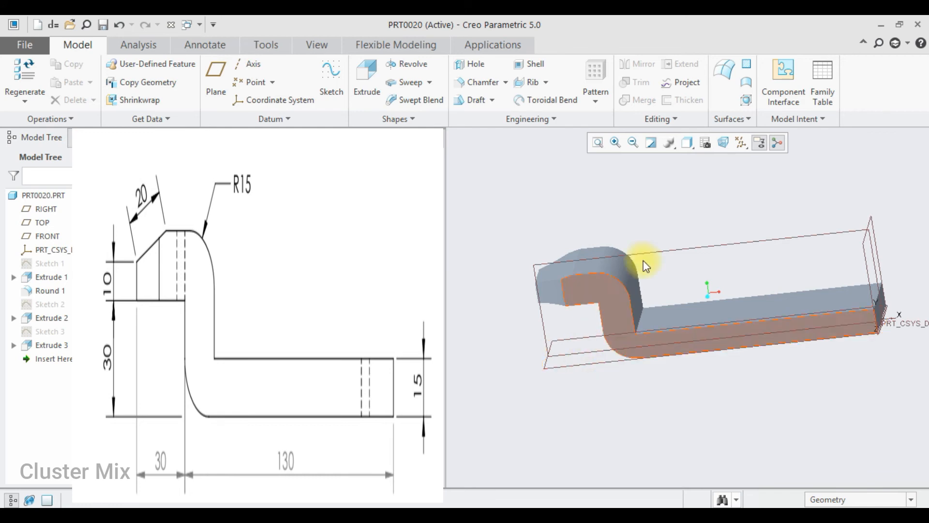
left_click(554, 367)
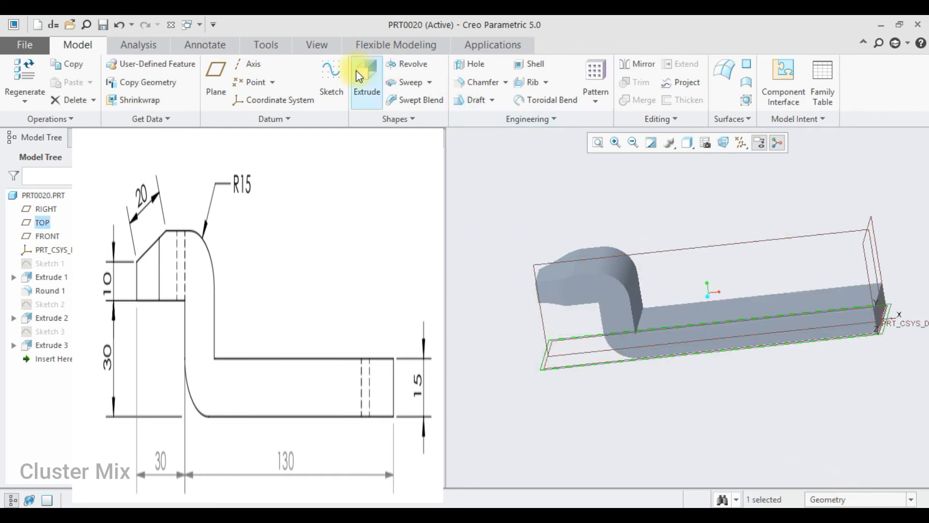
left_click(216, 73)
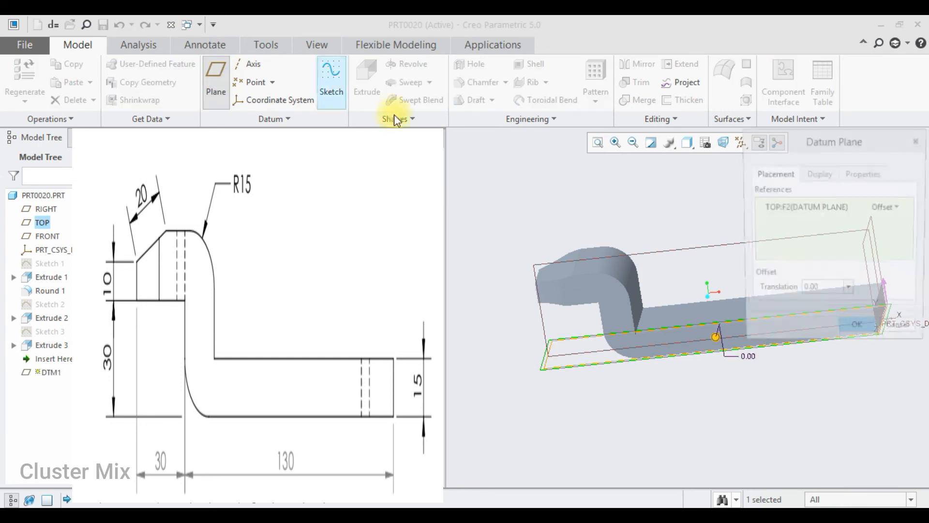
left_click(714, 336)
left_click_drag(714, 337, 660, 201)
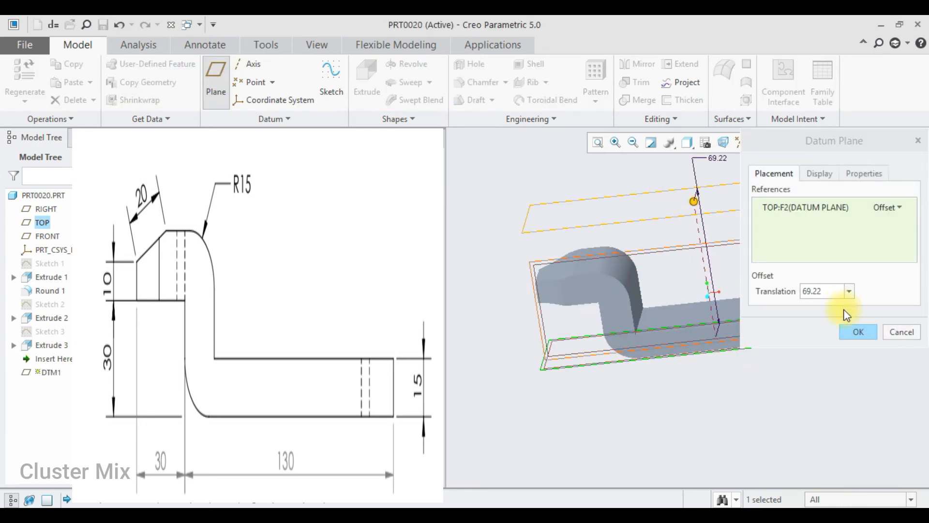
left_click(859, 333)
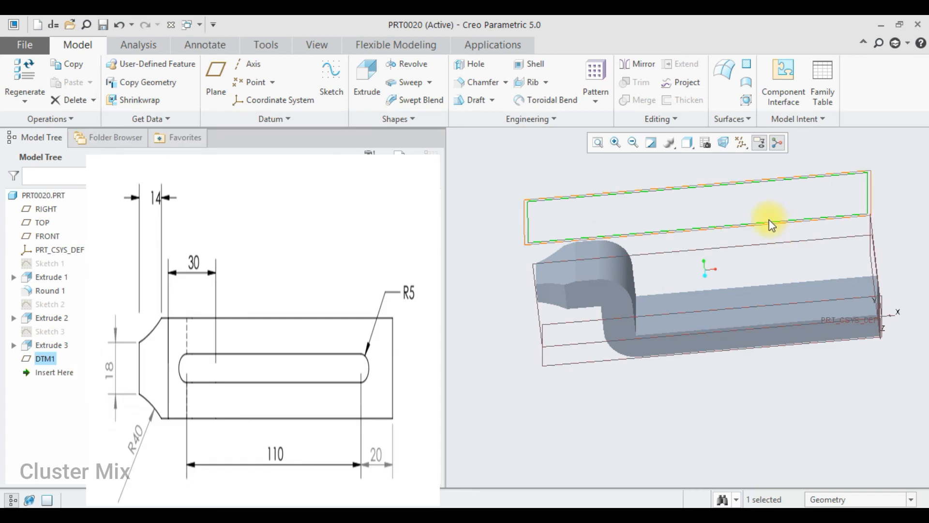
Start a plan-view sketch on the offset plane and reference the bar's long side, the slope's upper edge, the upright's faces and the tip's end
left_click(328, 77)
left_click(16, 102)
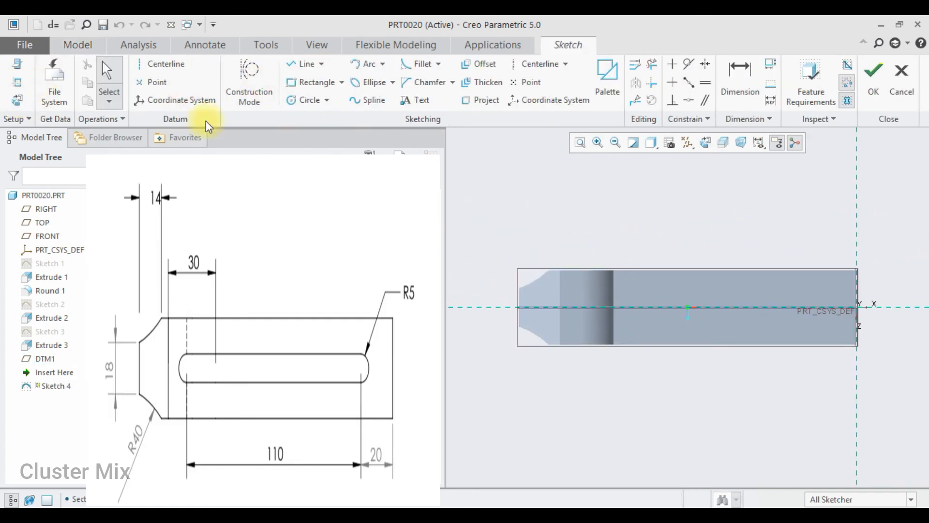
left_click(17, 82)
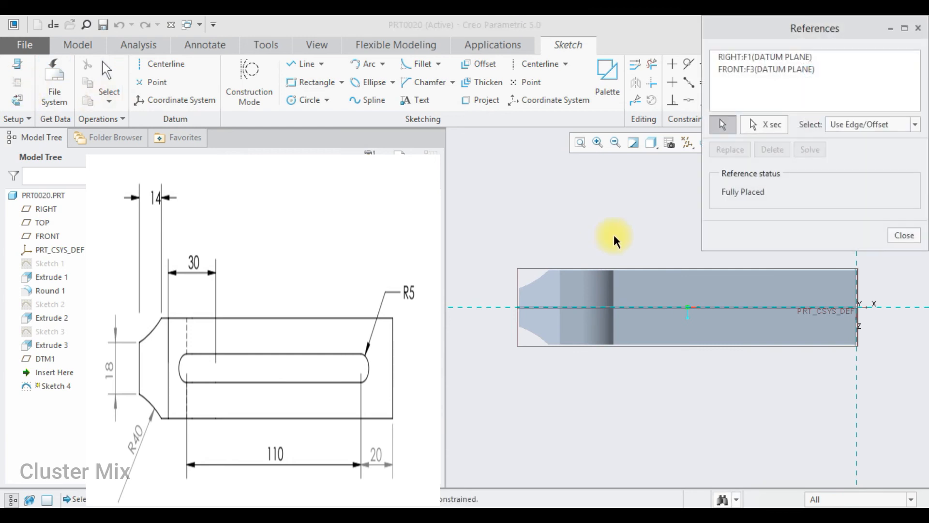
left_click(621, 272)
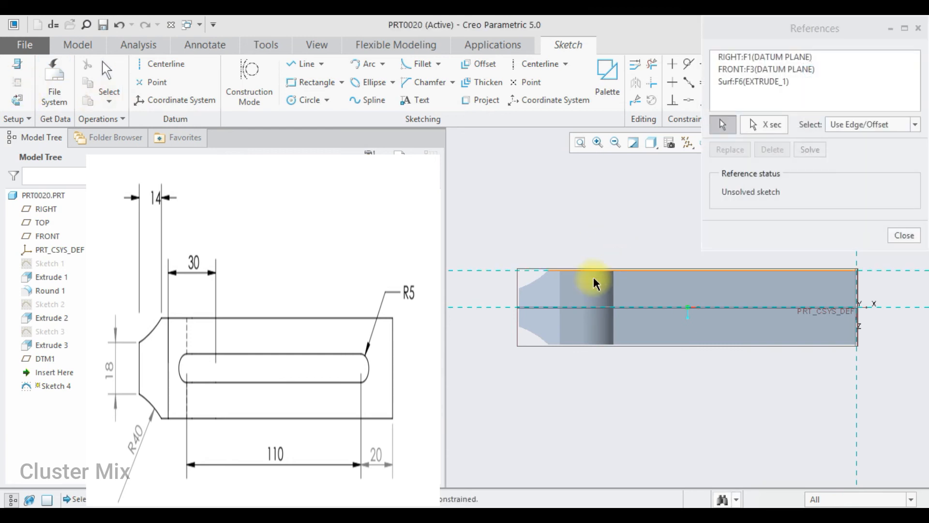
left_click(559, 290)
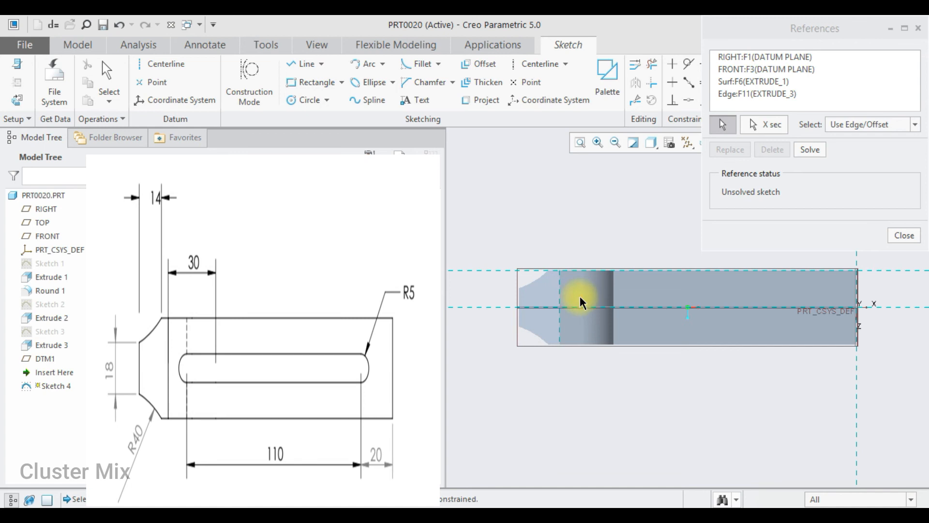
left_click(582, 296)
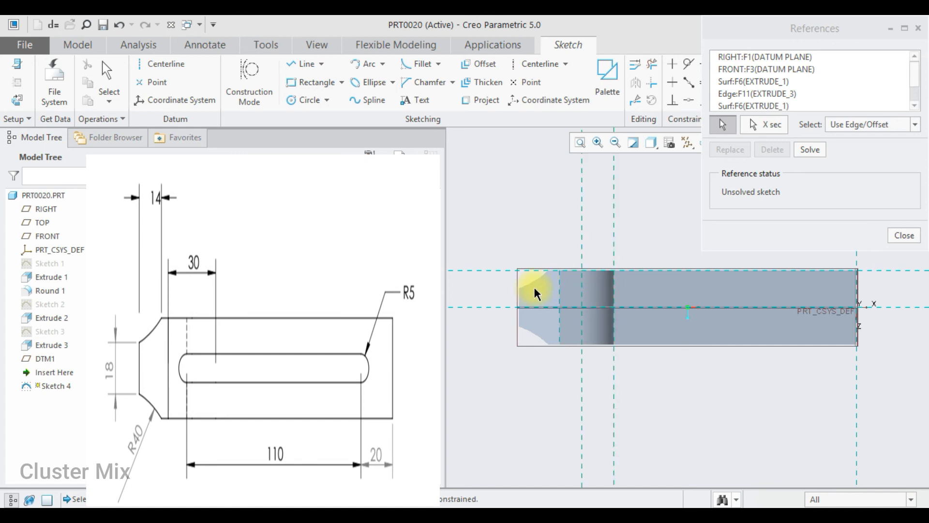
left_click(518, 298)
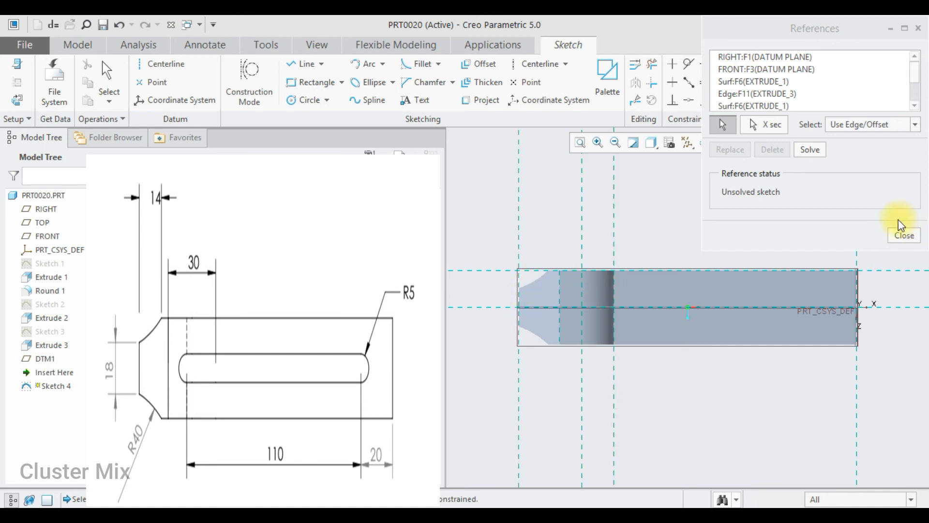
left_click(902, 237)
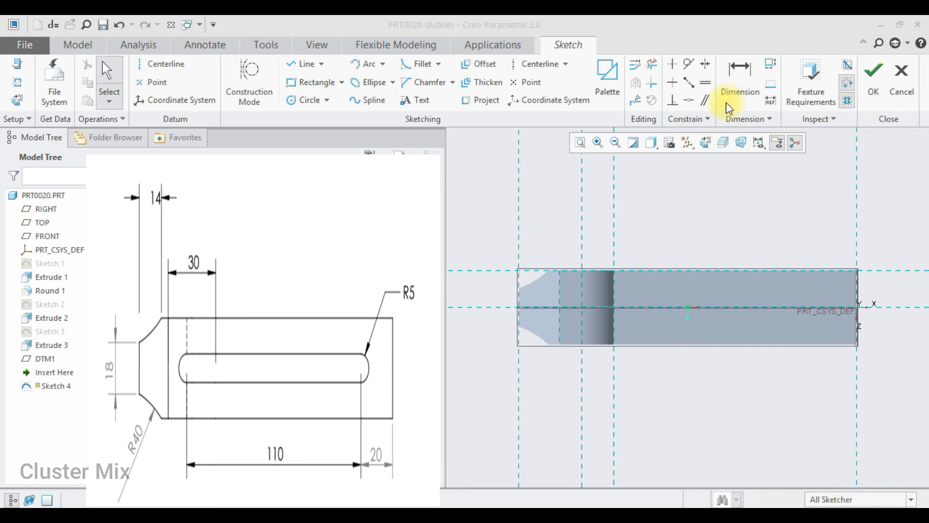
Insert a Racetrack shape from the sketcher palette over the bar, about 67 long and 17 wide, unrotated
left_click(607, 74)
left_click(837, 332)
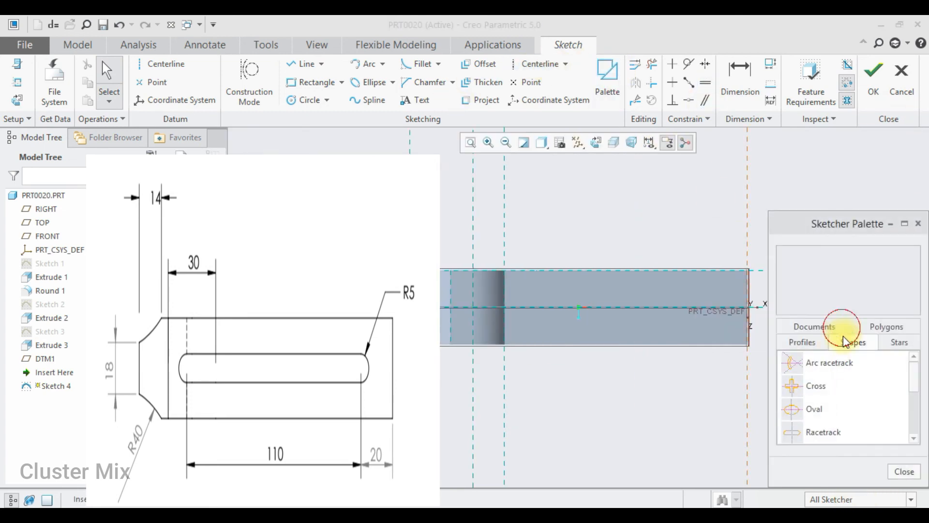
mouse_move(814, 432)
left_mouse_down()
mouse_move(677, 390)
mouse_move(543, 306)
mouse_move(557, 303)
left_mouse_up()
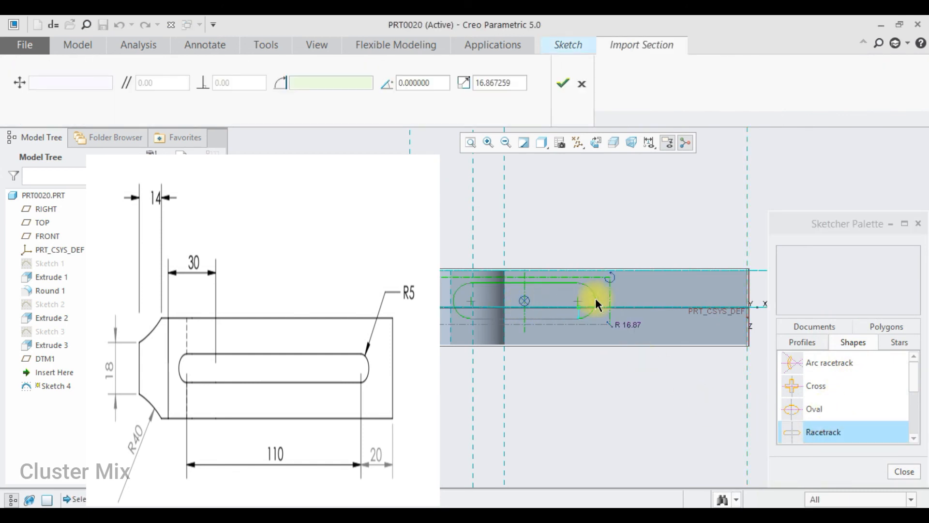
left_click(918, 477)
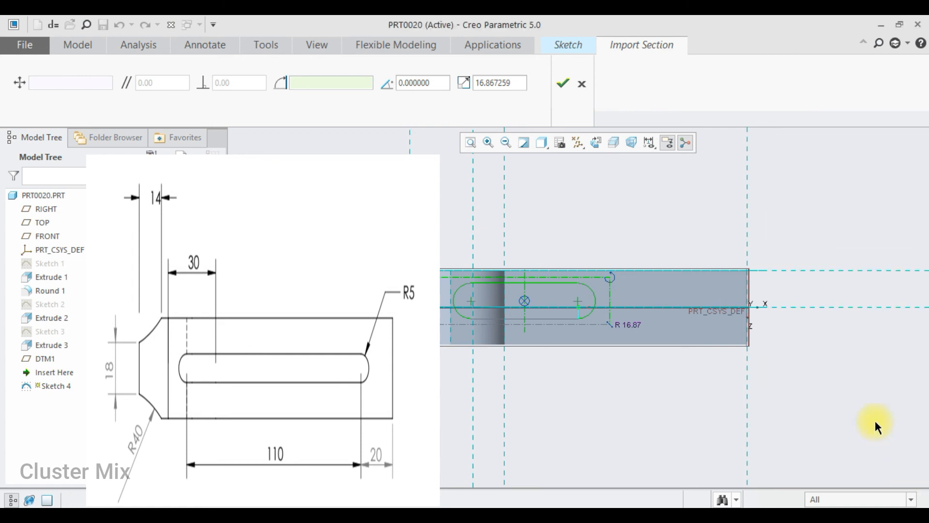
left_click(563, 84)
Set the racetrack's overall length to 110 and dimension its end arc's centre at 20 from the bar's flat end
scroll(566, 322, "up", 2)
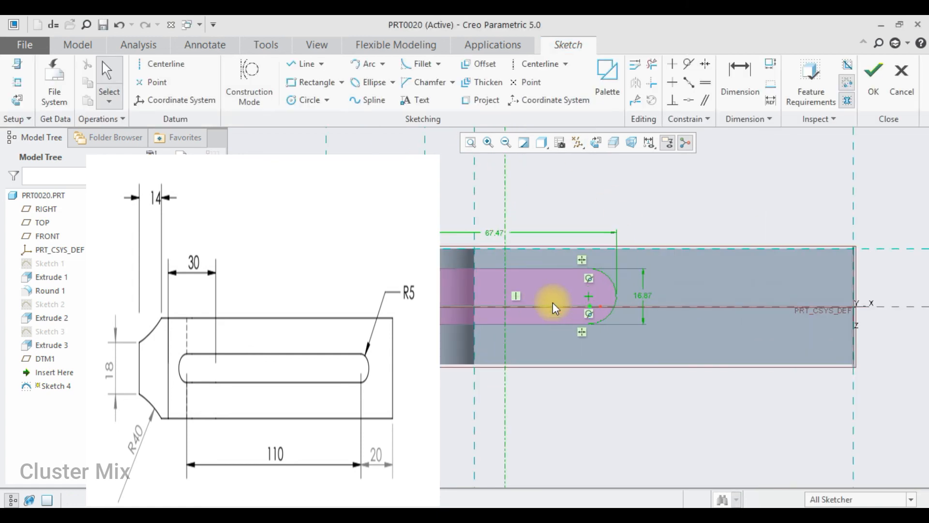
double_click(494, 234)
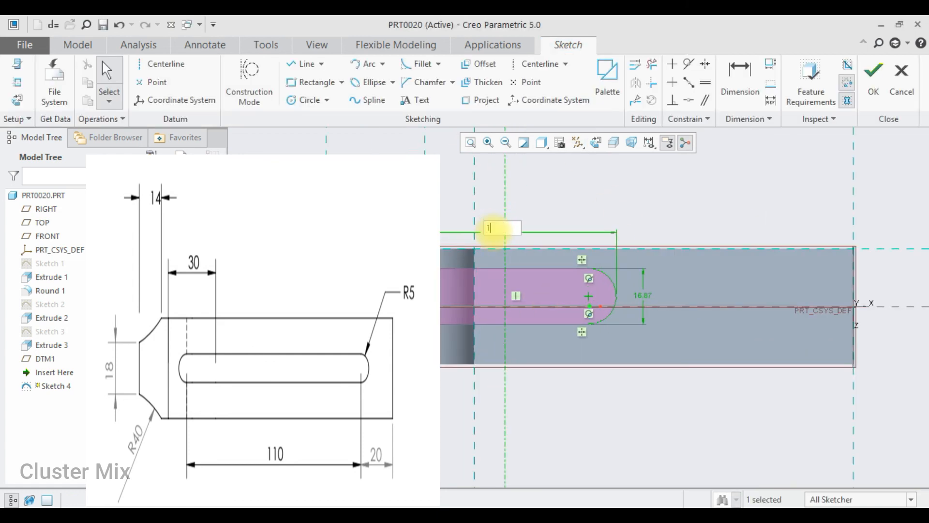
type("110")
key("Return")
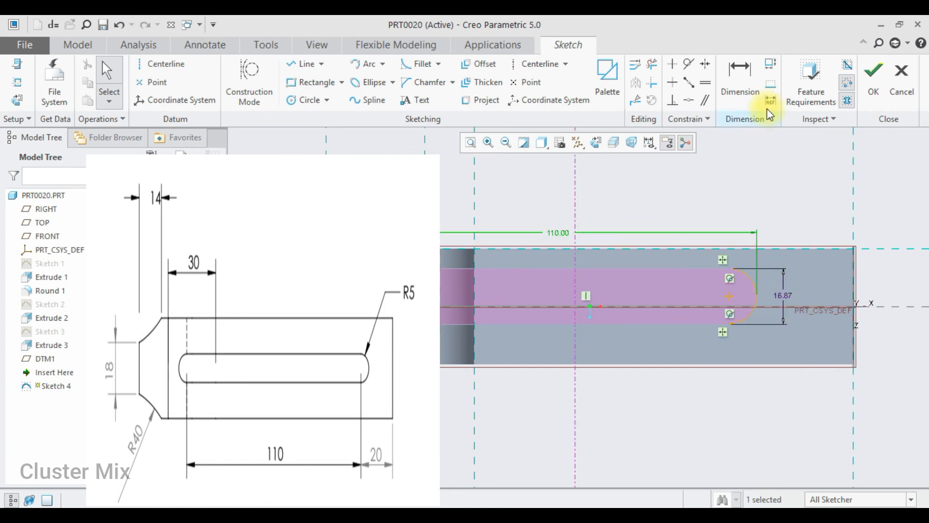
left_click(736, 73)
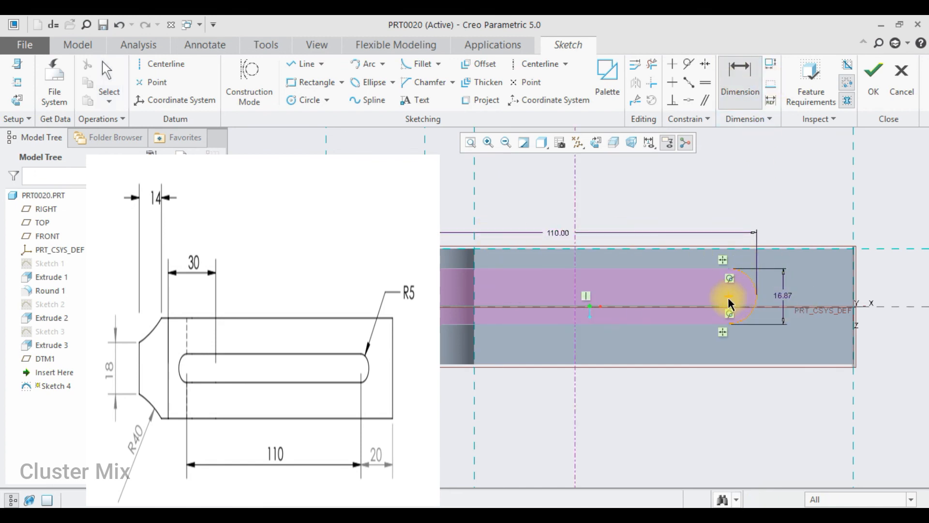
middle_click(809, 390)
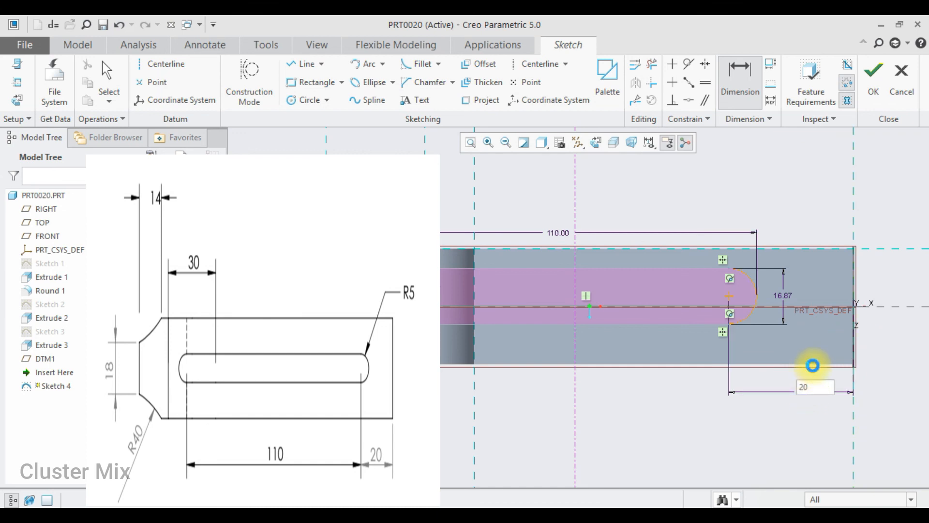
key("Return")
Set the racetrack's width to 10 and the distance from its lower side to the bar's centreline to 5
left_click(840, 295)
type("10")
key("Return")
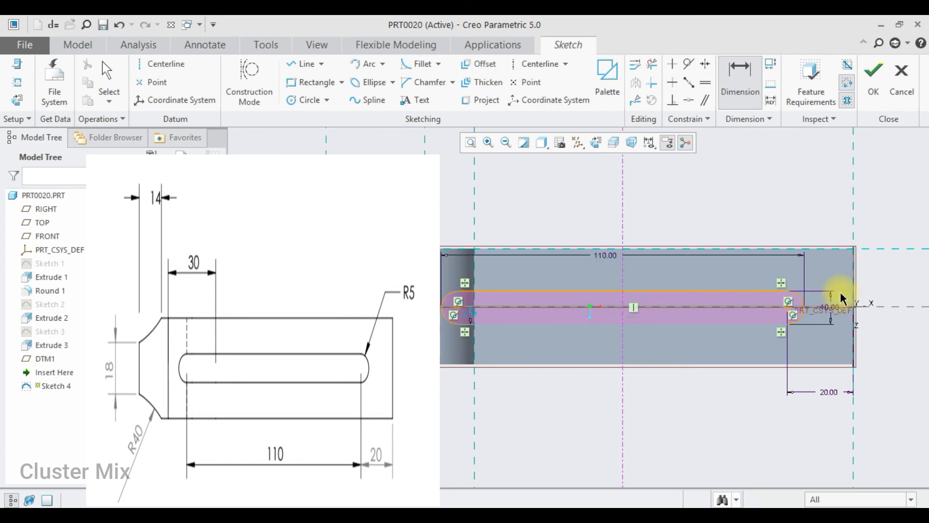
scroll(772, 308, "down", 2)
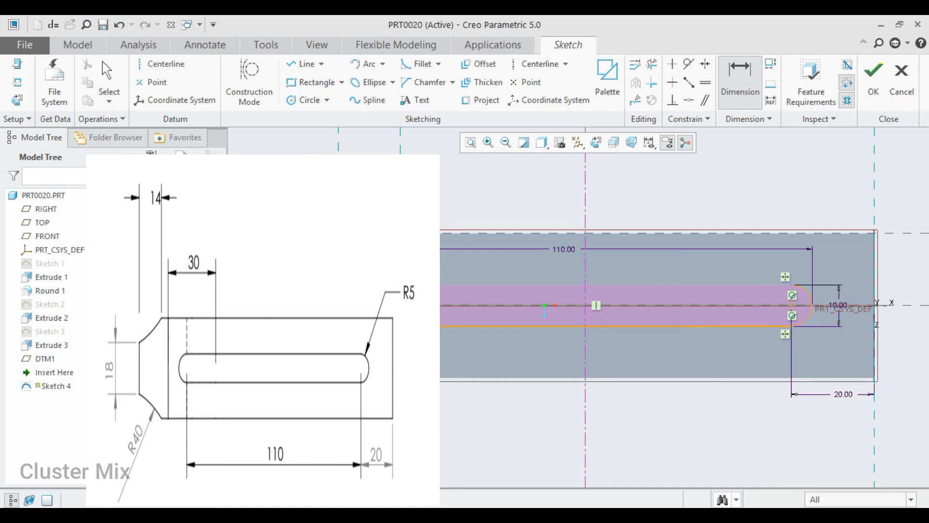
Try to add a radius dimension to the racetrack's end arc near the bar's flat end
left_click(737, 92)
left_click(810, 291)
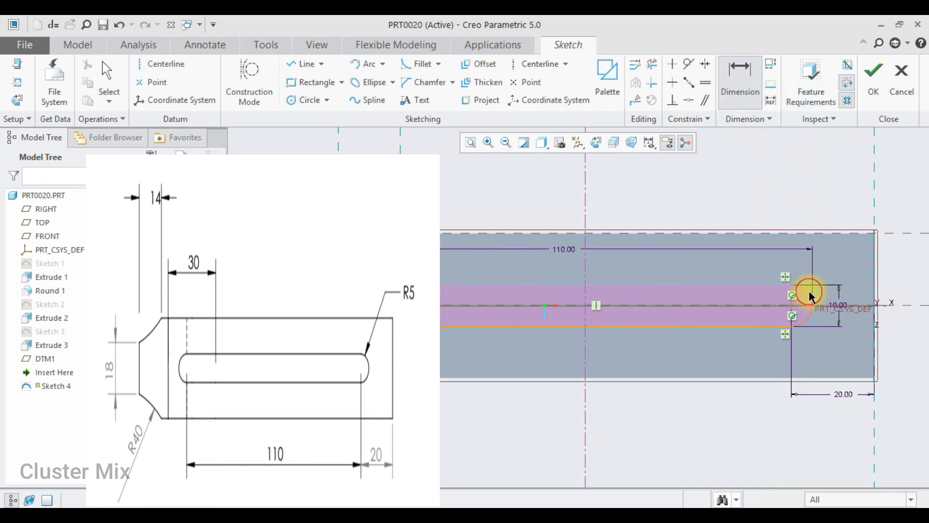
middle_click(826, 265)
left_click(919, 29)
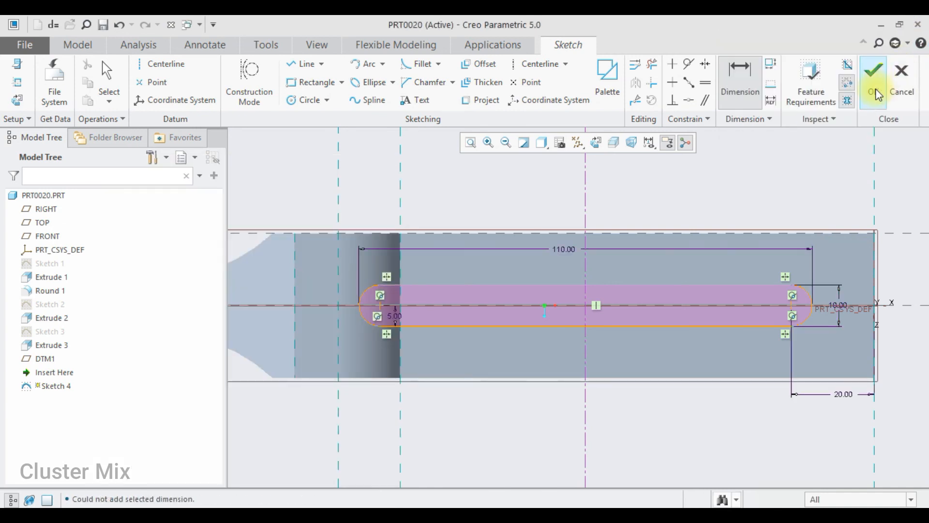
Finish the slot sketch and extrude it downward as a material-removing cut through the clamp, 153.13 deep
left_click(881, 90)
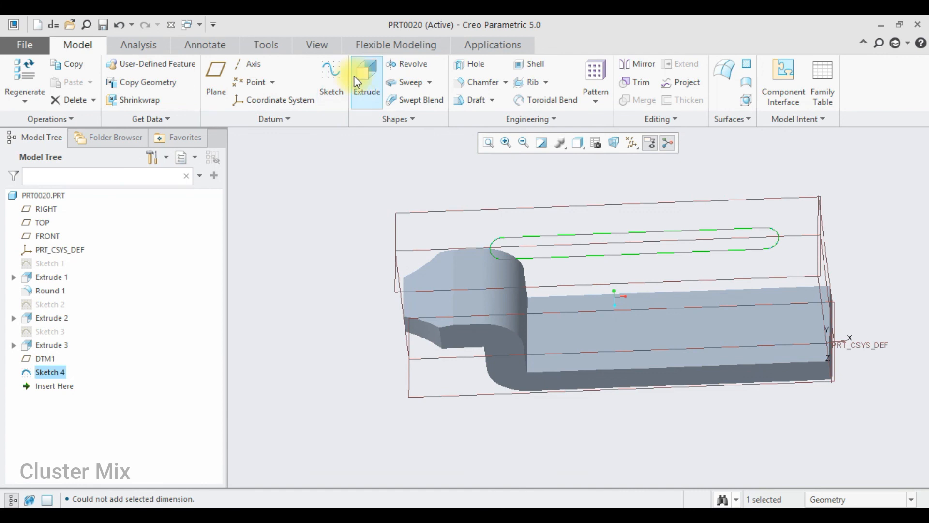
left_click(367, 83)
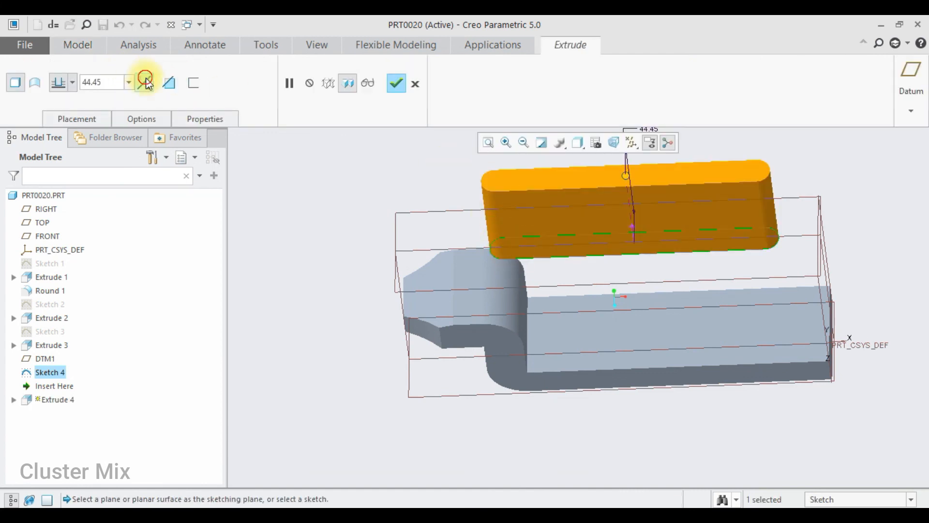
left_click(145, 82)
left_click_drag(643, 313, 665, 476)
left_click(169, 83)
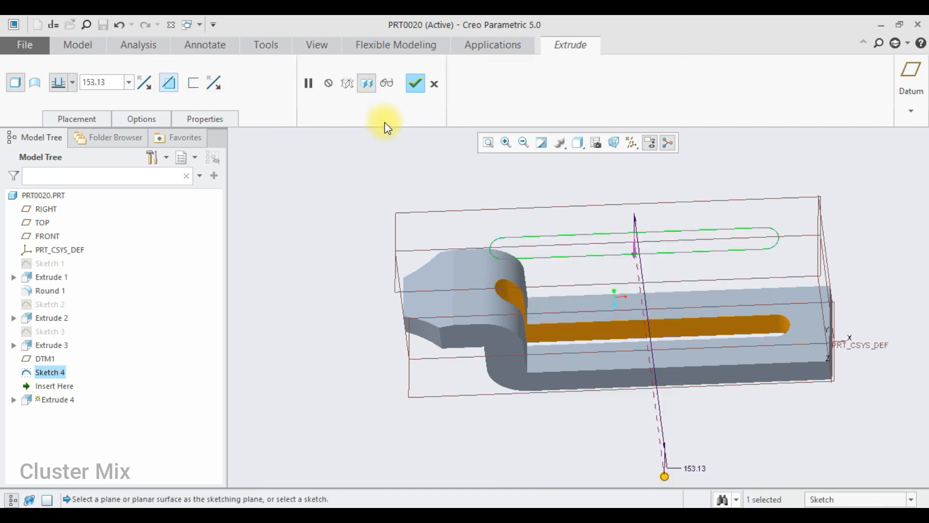
middle_click_drag(532, 231, 518, 204)
left_click(414, 83)
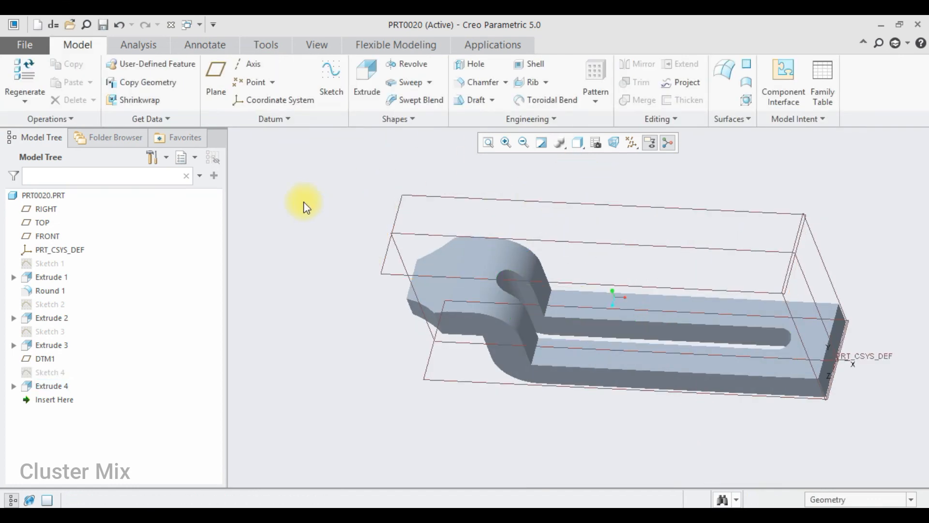
Select the whole clamp and apply a blue appearance to it
left_click_drag(372, 239, 927, 450)
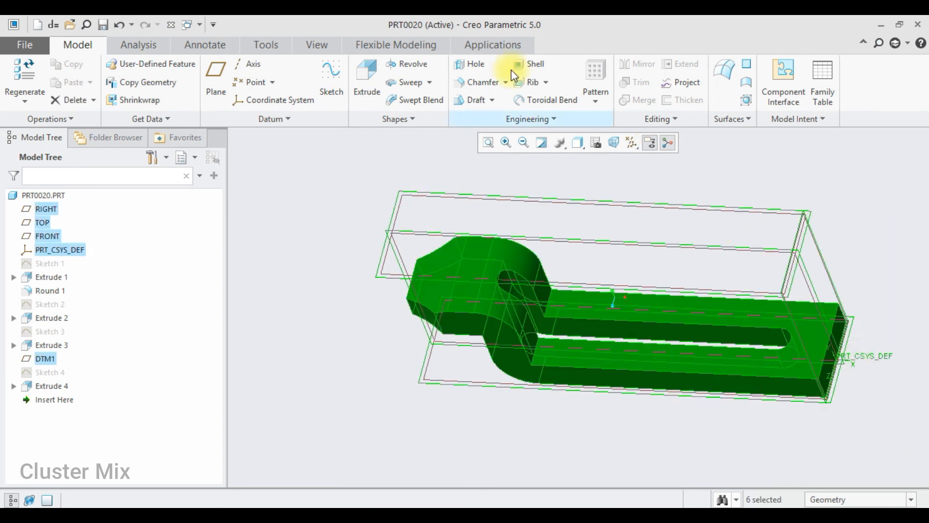
left_click(317, 44)
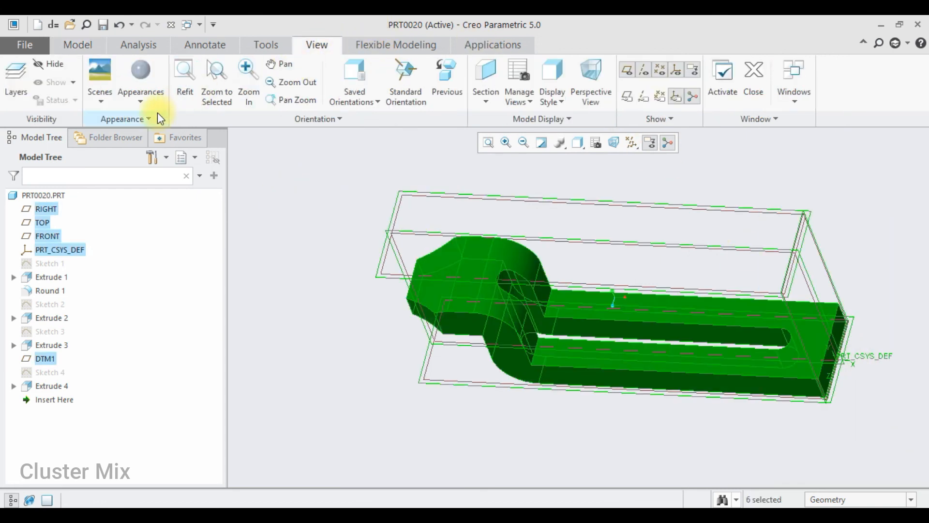
left_click(140, 104)
left_click(164, 196)
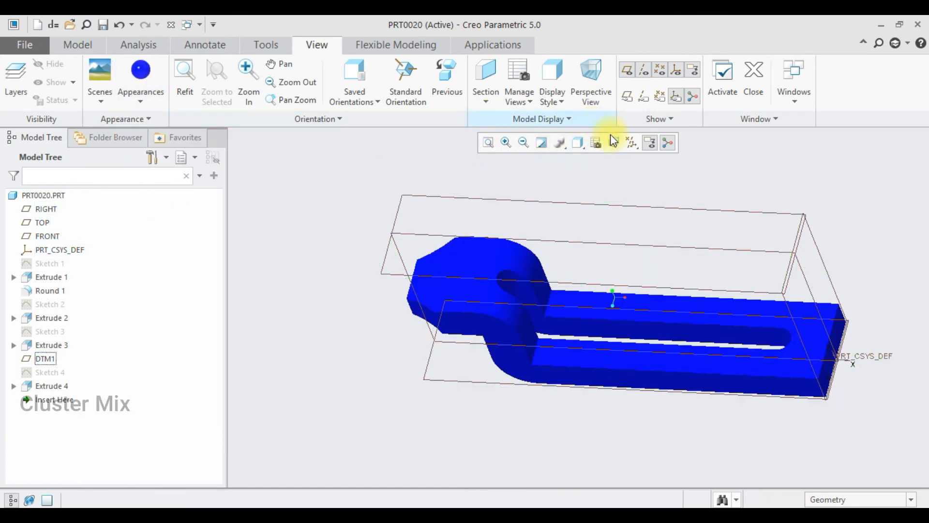
Set the display style to Shading With Reflections and view the clamp from its side
left_click(573, 144)
left_click(573, 144)
left_click(573, 144)
left_click(596, 160)
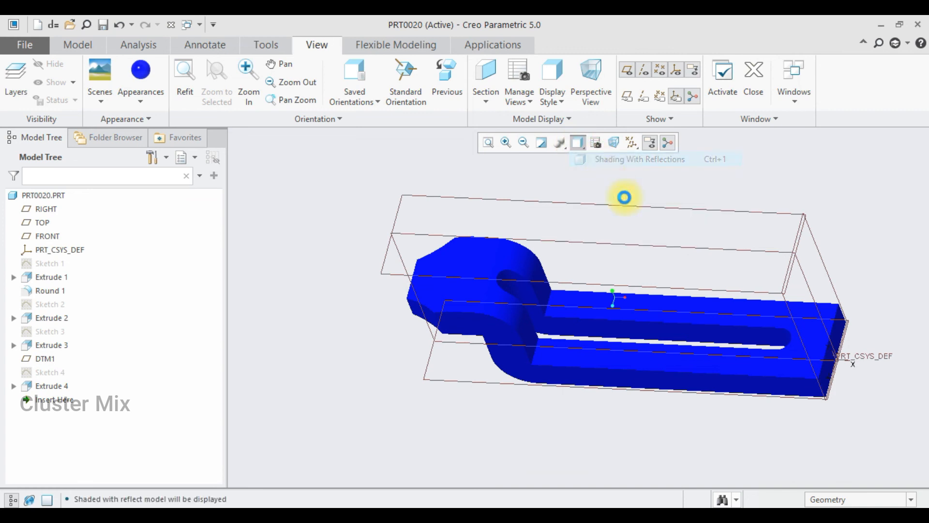
mouse_move(706, 204)
middle_mouse_down()
mouse_move(663, 185)
mouse_move(690, 203)
mouse_move(699, 184)
mouse_move(683, 172)
mouse_move(713, 209)
mouse_move(697, 216)
mouse_move(710, 197)
mouse_move(716, 202)
middle_mouse_up()
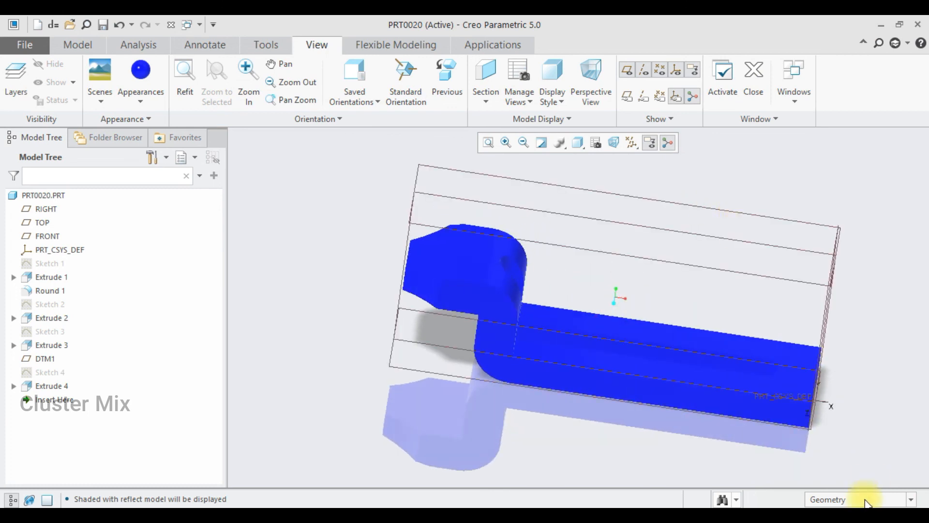